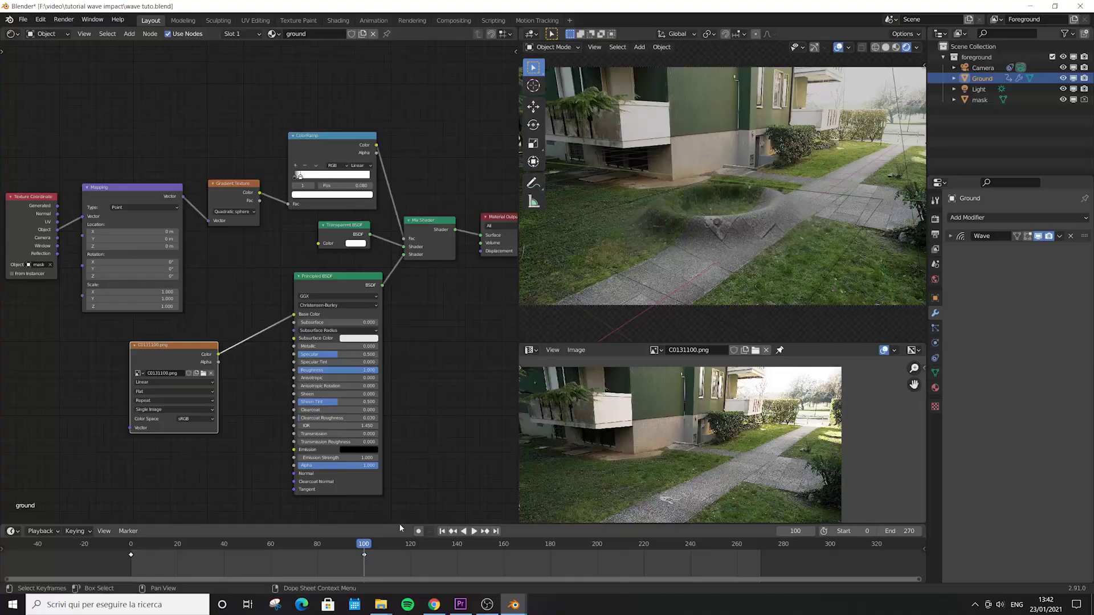
- Play and scrub the animation to preview the wave deformation of the ground
key("space")
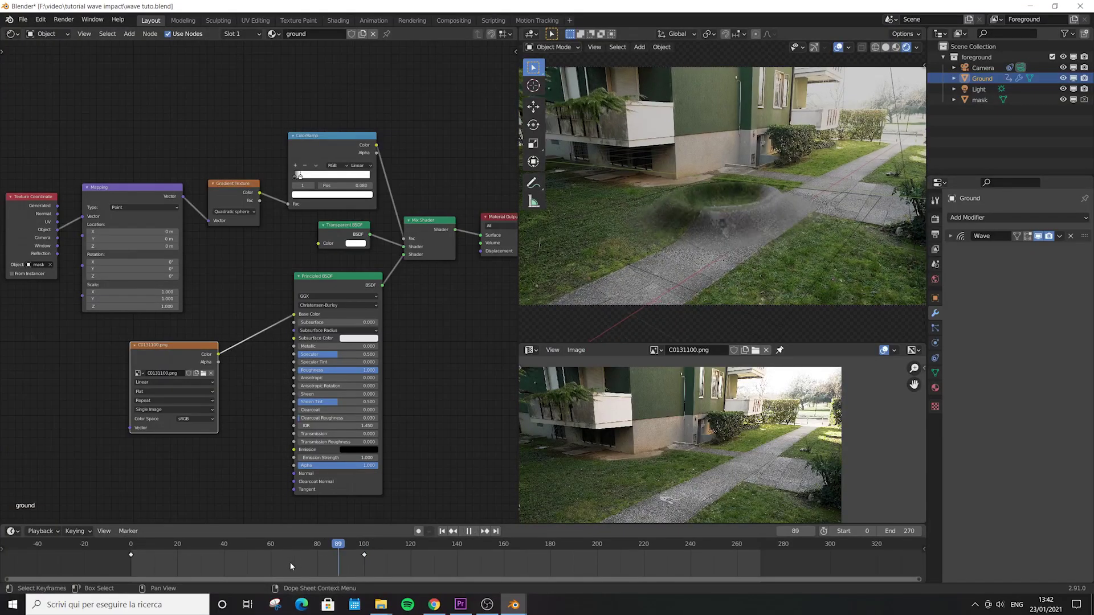
mouse_move(352, 591)
left_mouse_down()
mouse_move(264, 584)
mouse_move(423, 578)
mouse_move(335, 586)
mouse_move(355, 587)
left_mouse_up()
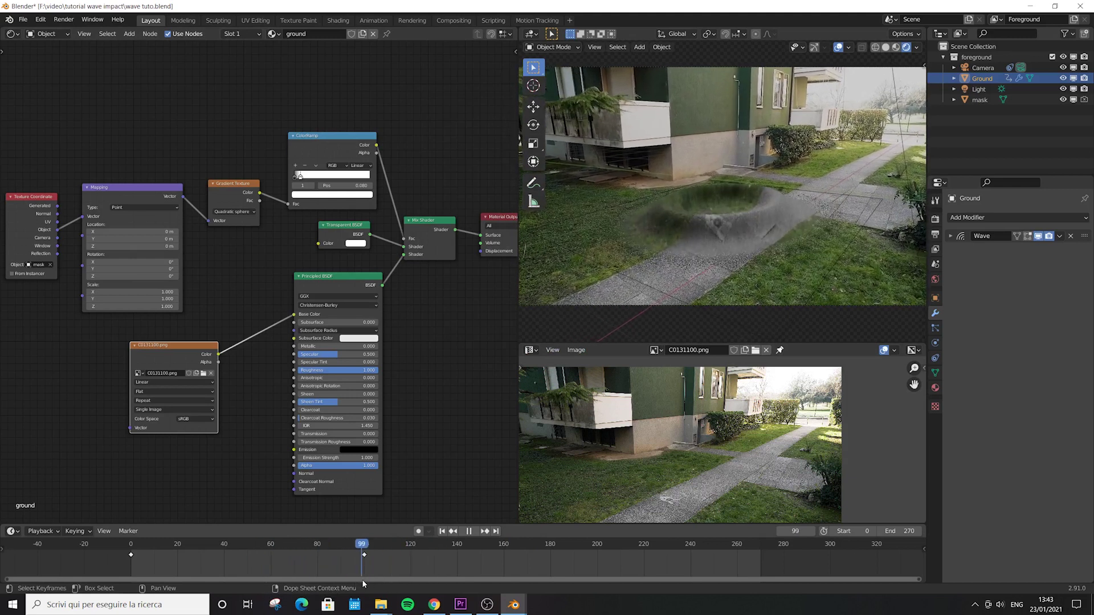
key("Escape")
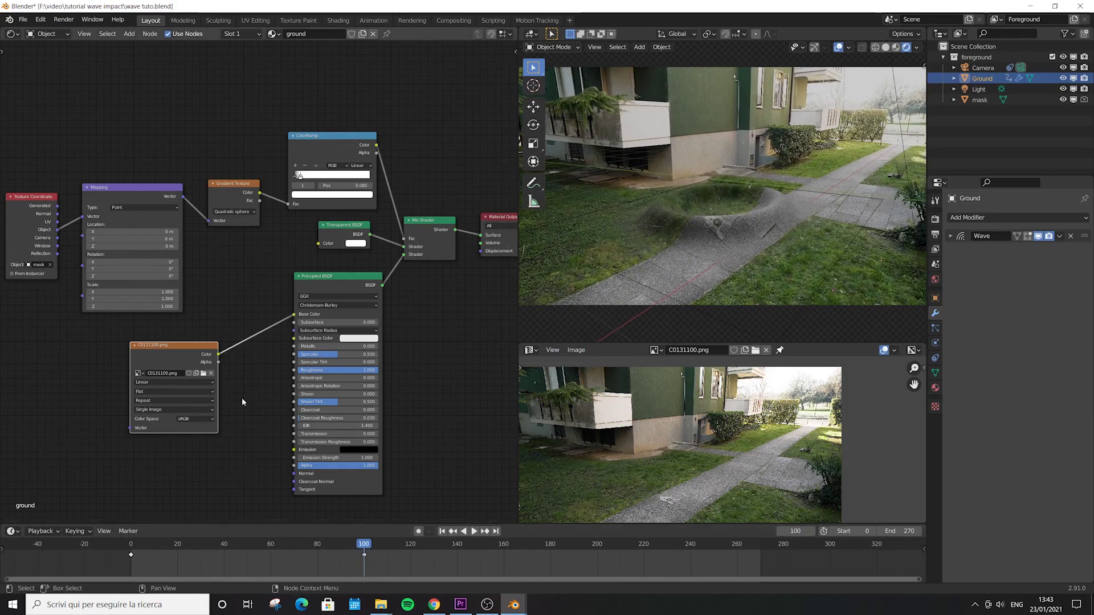
scroll(240, 293, "up", 3)
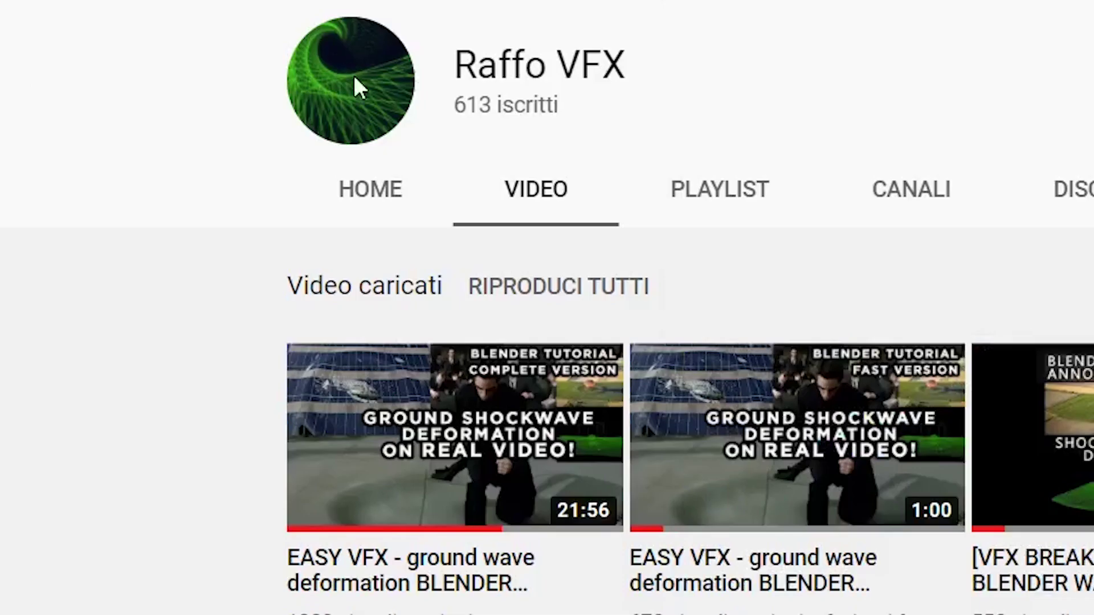
mouse_move(542, 481)
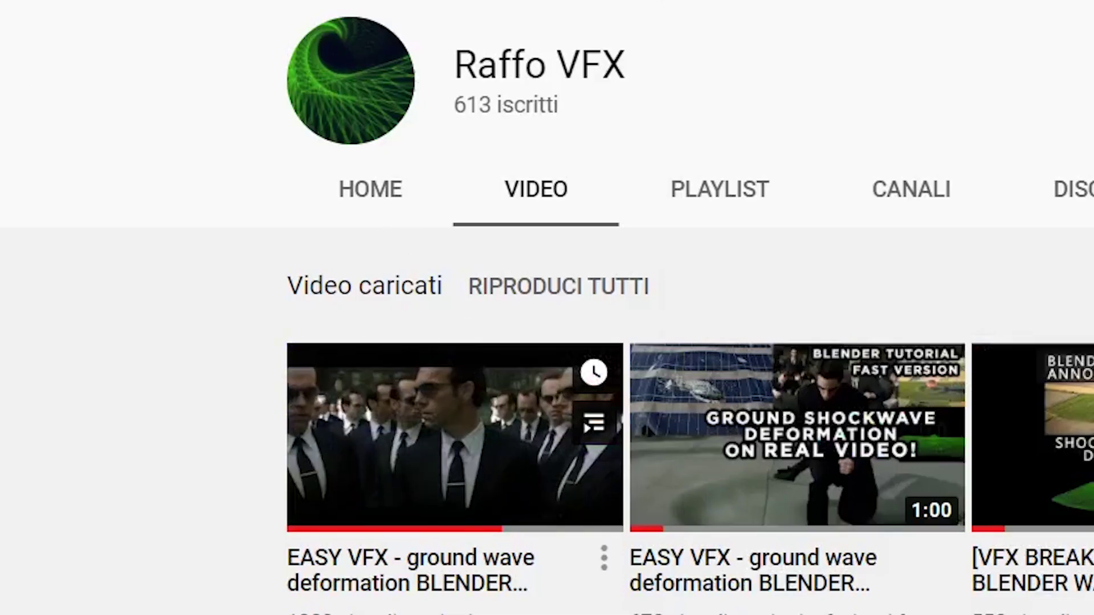
mouse_move(855, 557)
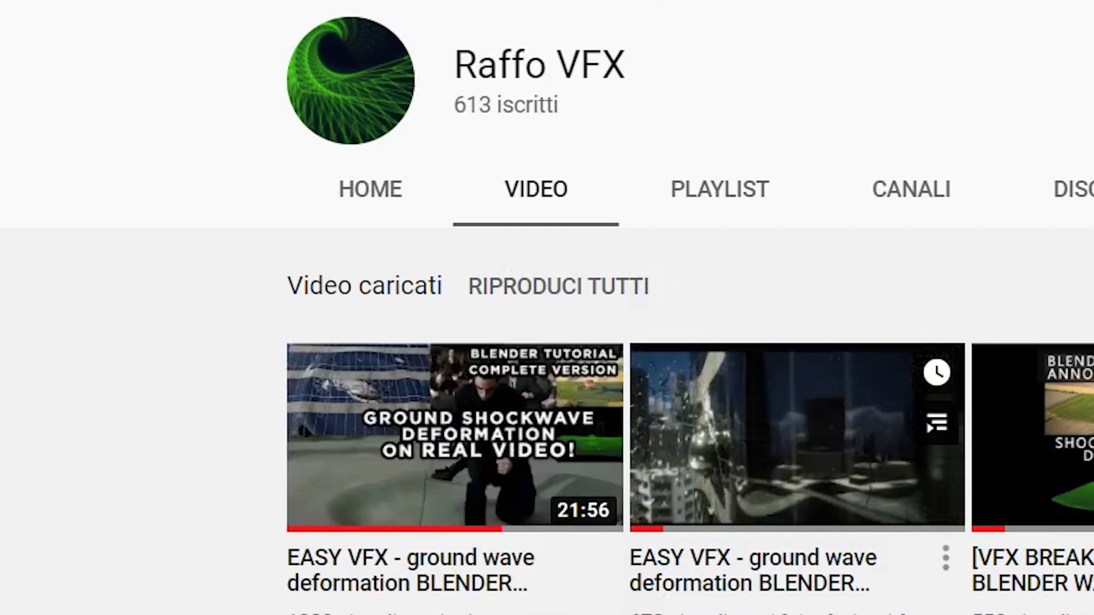
mouse_move(683, 602)
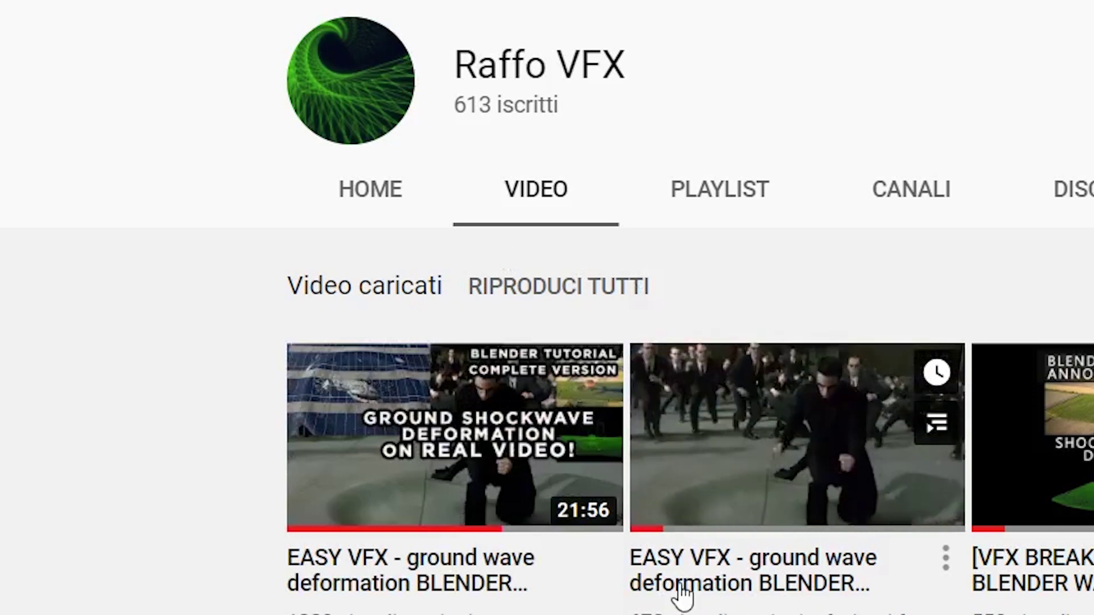
mouse_move(486, 594)
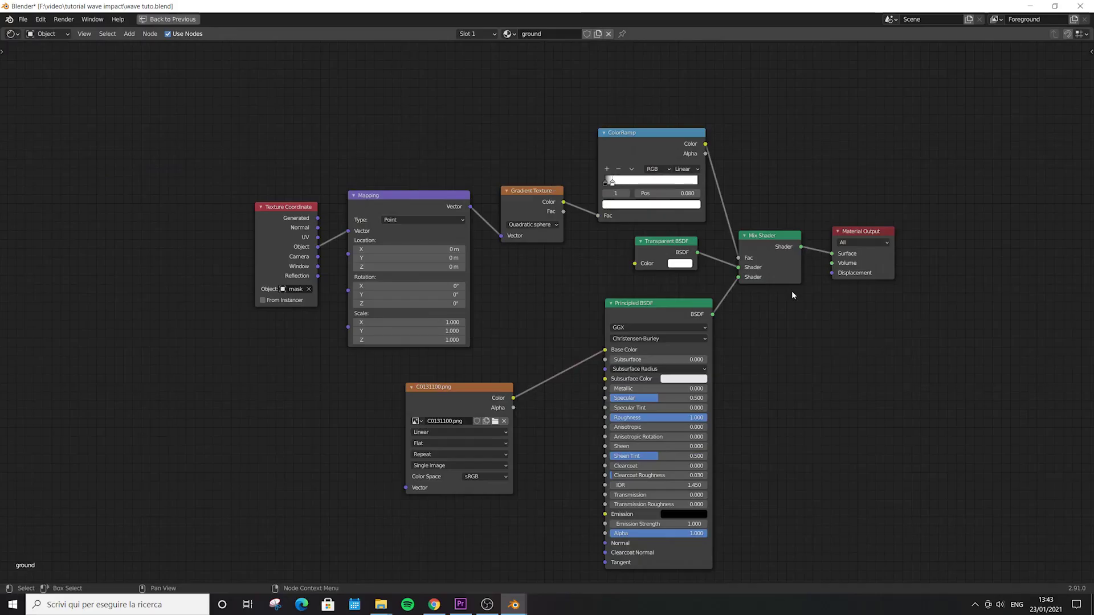
- Add a new Image Texture node and connect its Color to the Principled BSDF's Base Color
scroll(792, 291, "up", 4)
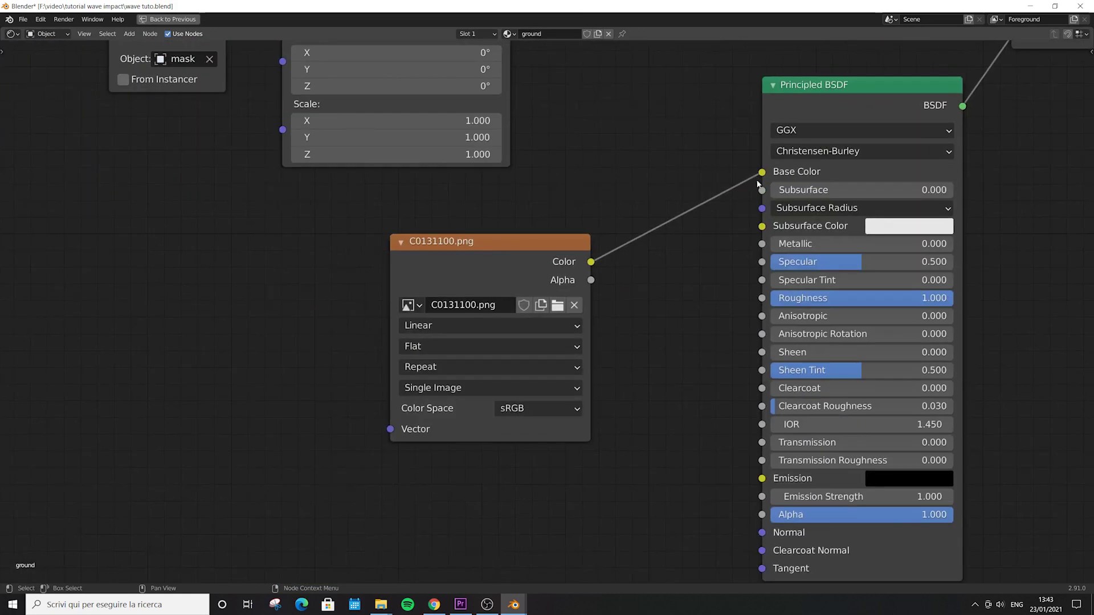
scroll(531, 261, "up", 2)
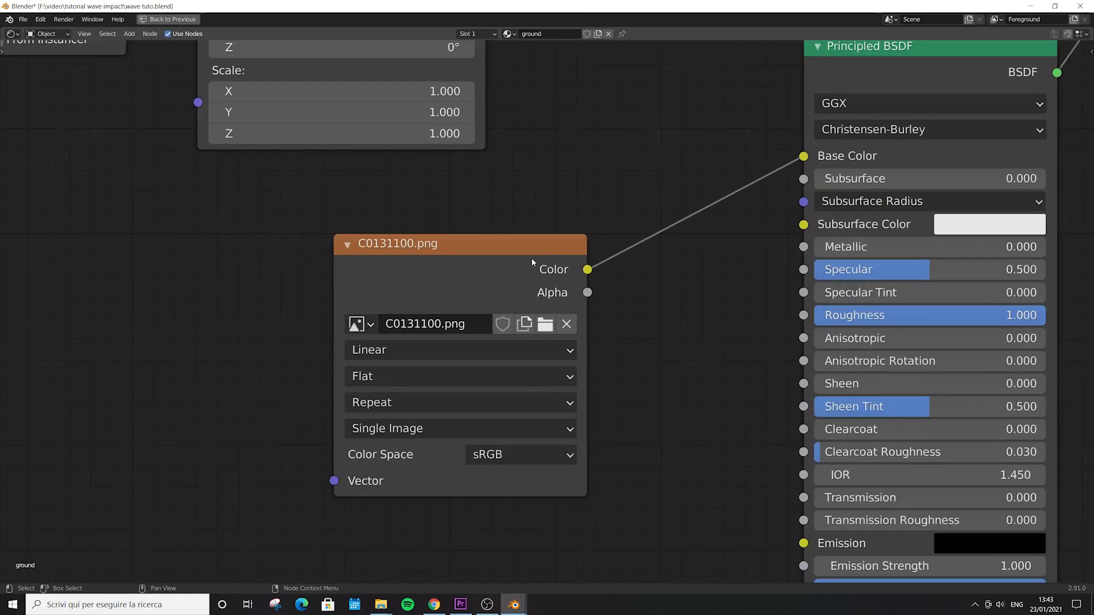
scroll(420, 362, "down", 3)
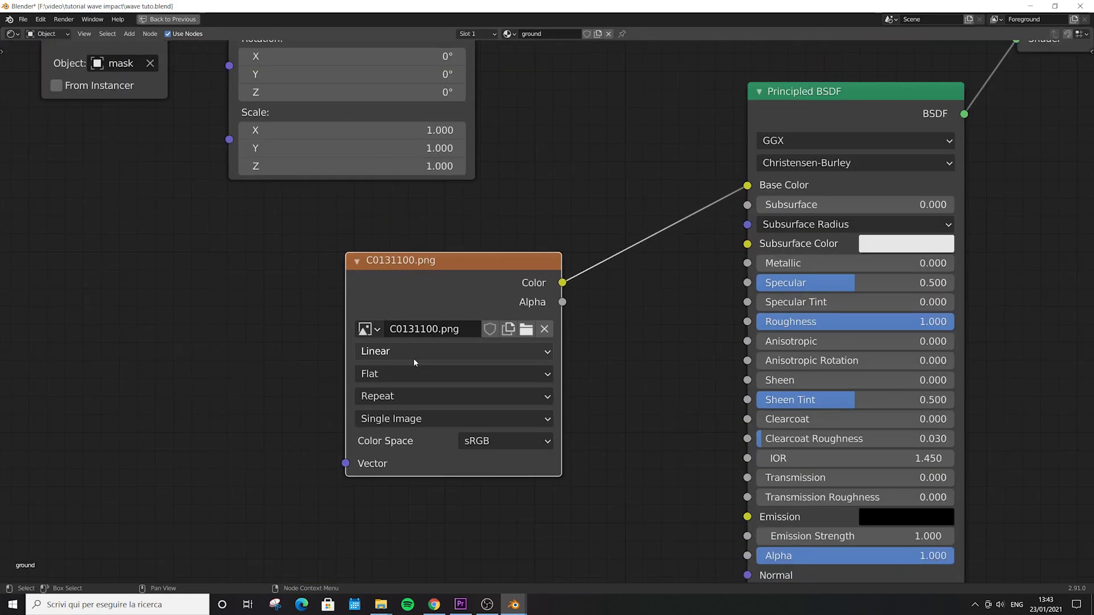
scroll(462, 279, "down", 4)
scroll(462, 278, "up", 1)
key("shift+a")
left_click(513, 342)
left_click(410, 268)
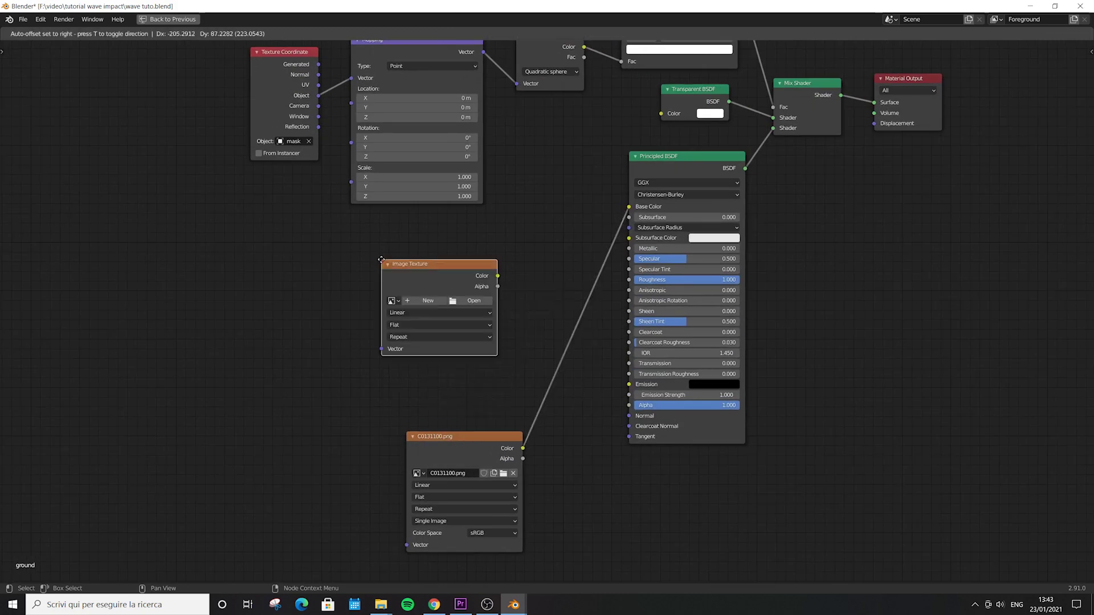
left_click_drag(498, 276, 538, 265)
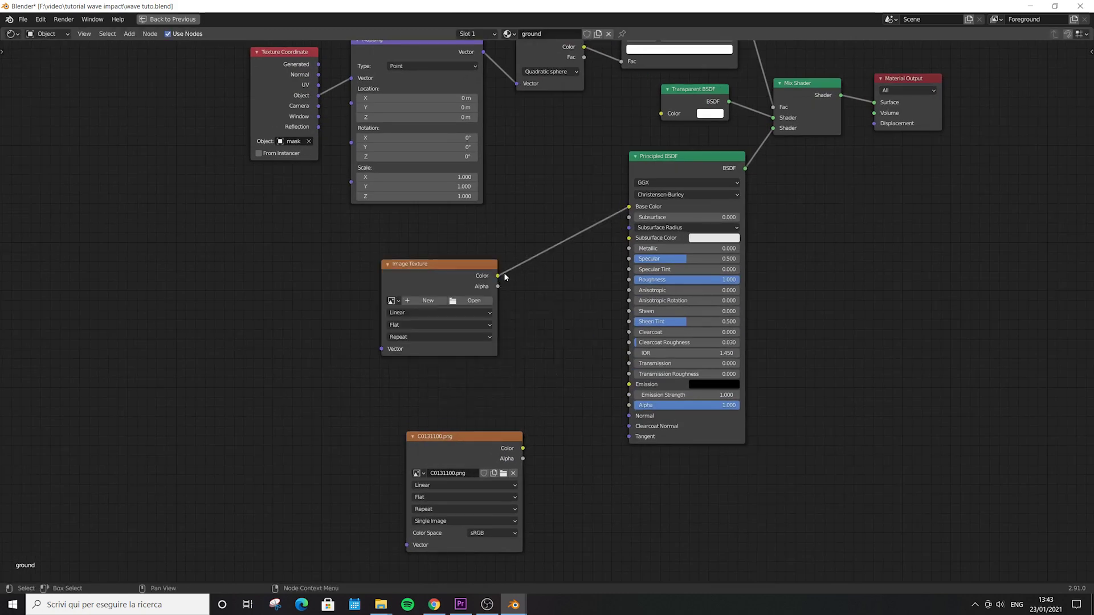
key("ctrl+space")
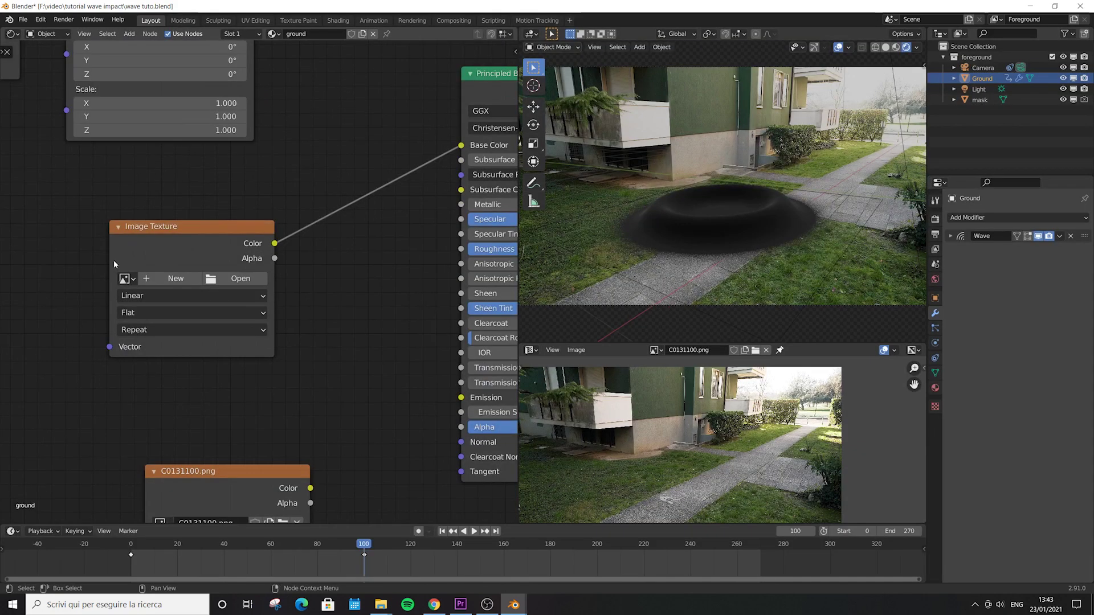
- Load every PNG frame in the c0131 folder, starting at C0131000.png, as an image sequence
left_click(241, 282)
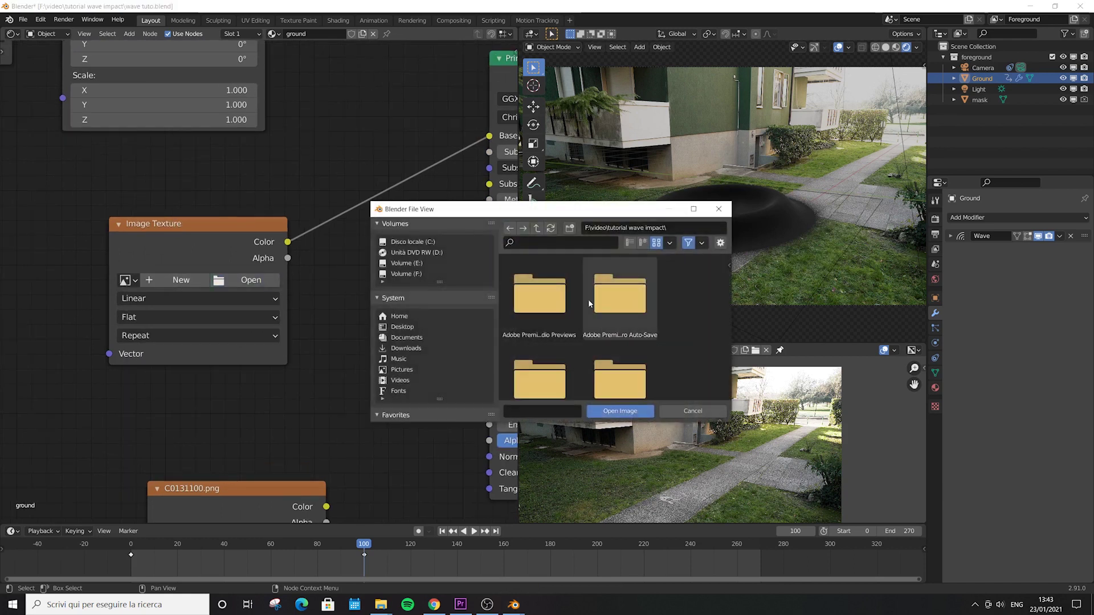
left_click(694, 209)
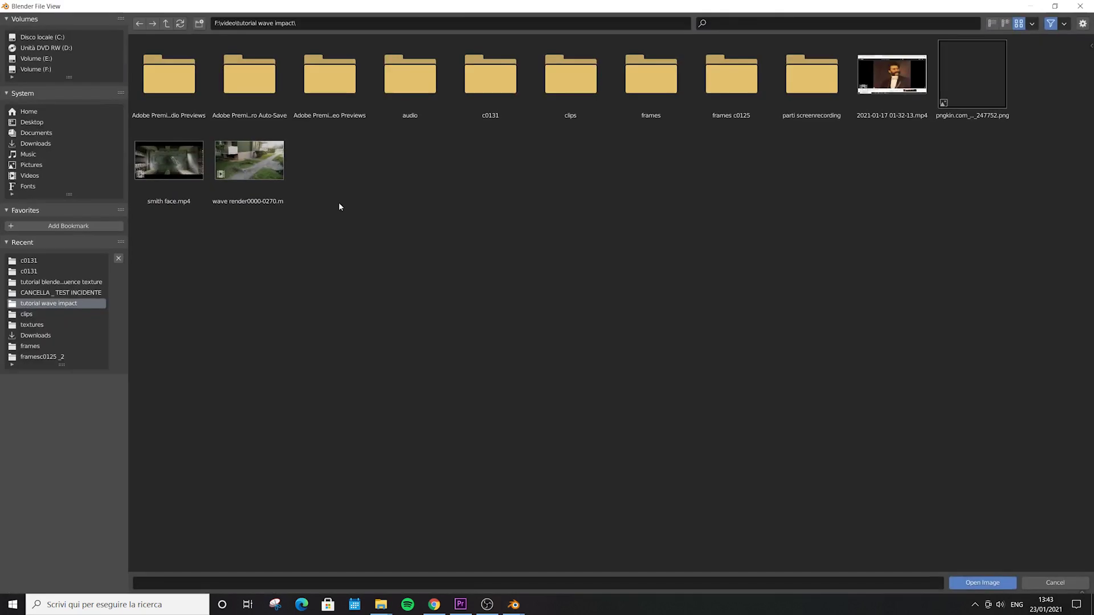
double_click(498, 92)
left_click(178, 97)
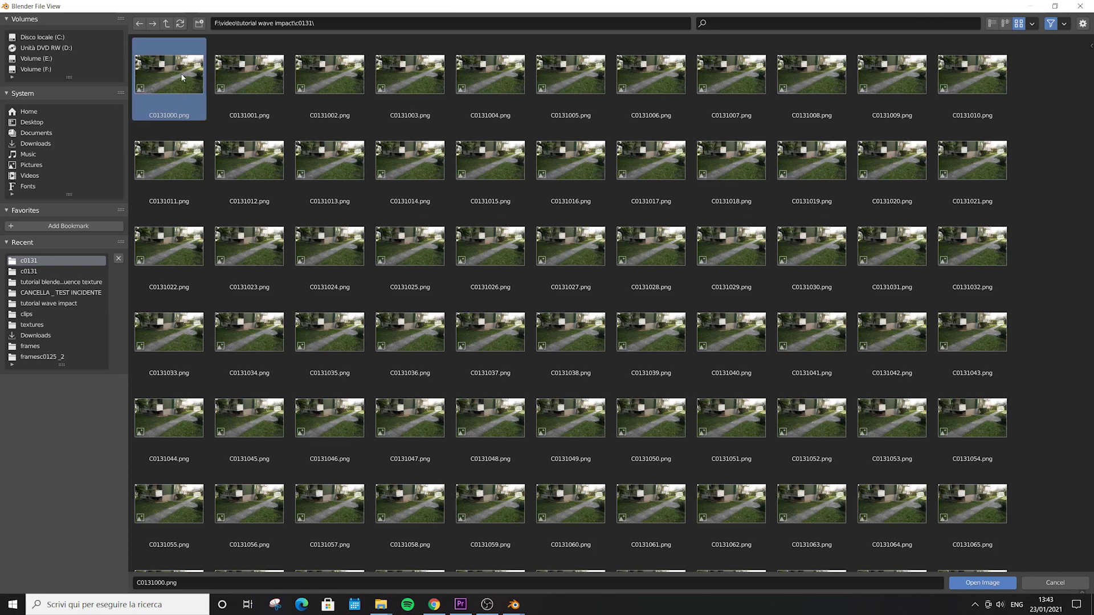
key("a")
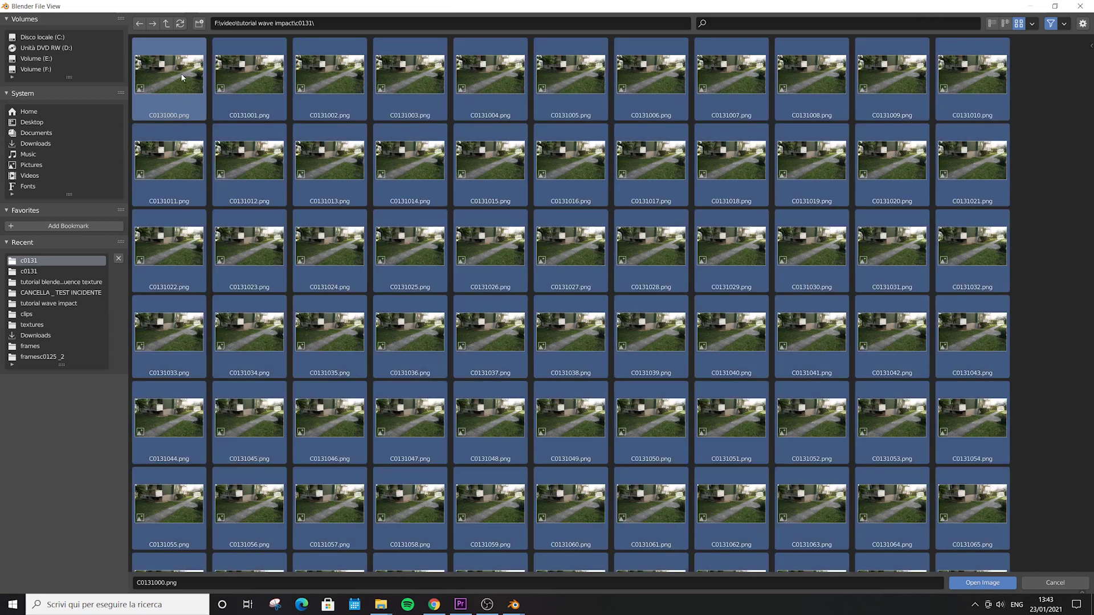
left_click(987, 581)
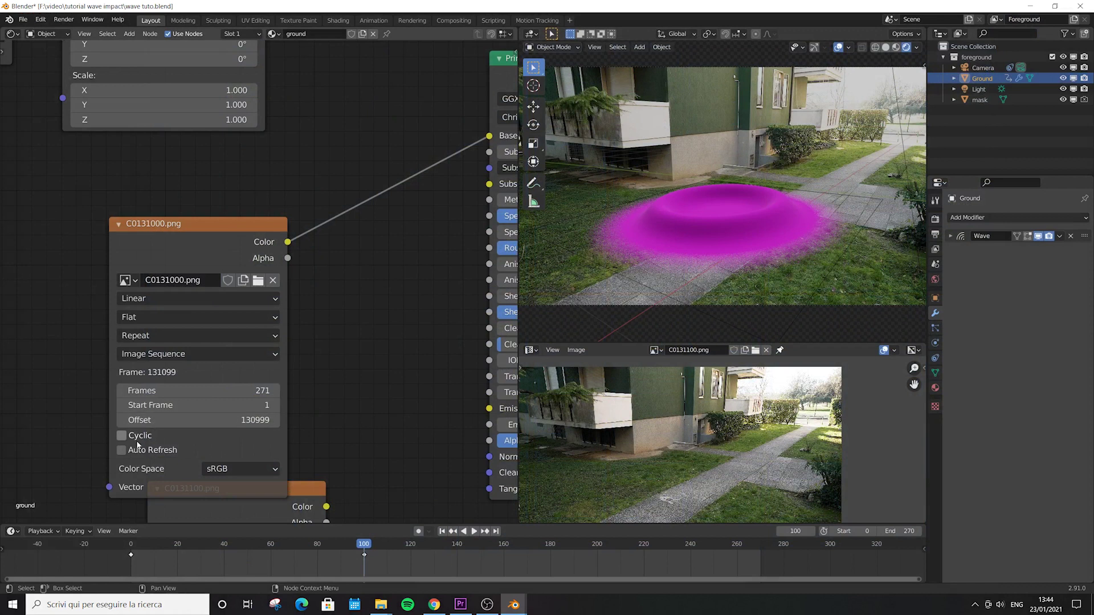
- Enable Auto Refresh, set Extension to Clip, and delete the old C0131100.png image node
left_click(122, 450)
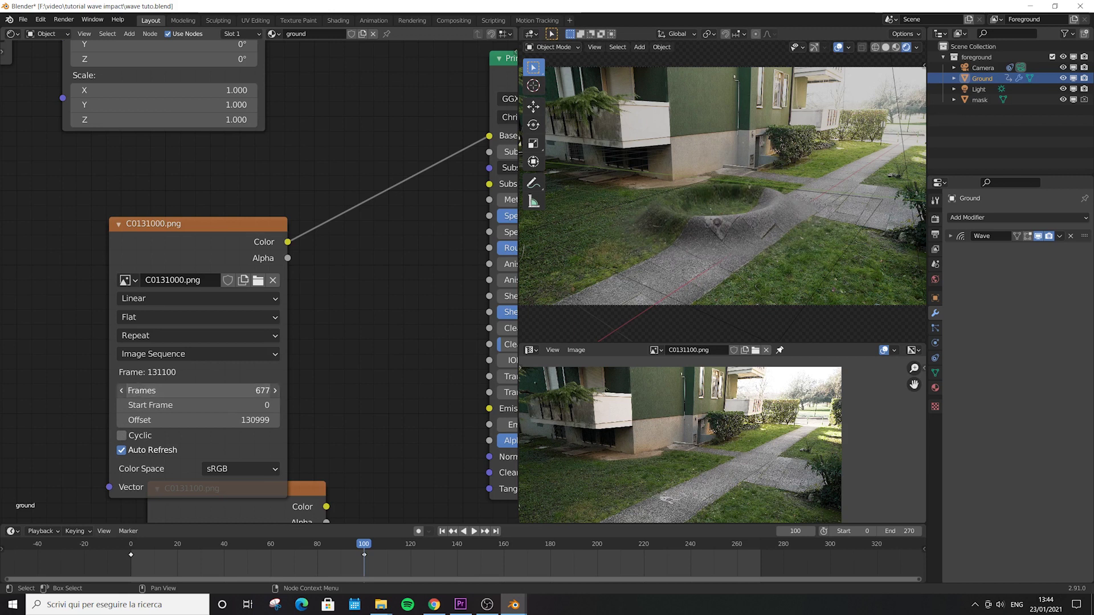
left_click(195, 334)
left_click(207, 385)
scroll(309, 388, "down", 2)
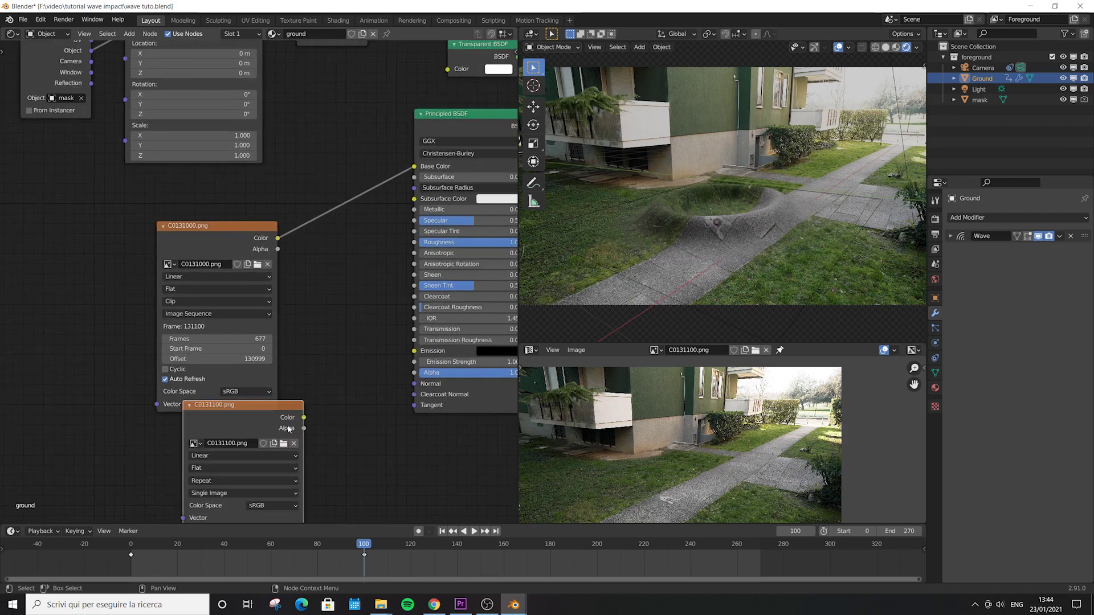
key("x")
scroll(287, 426, "down", 1)
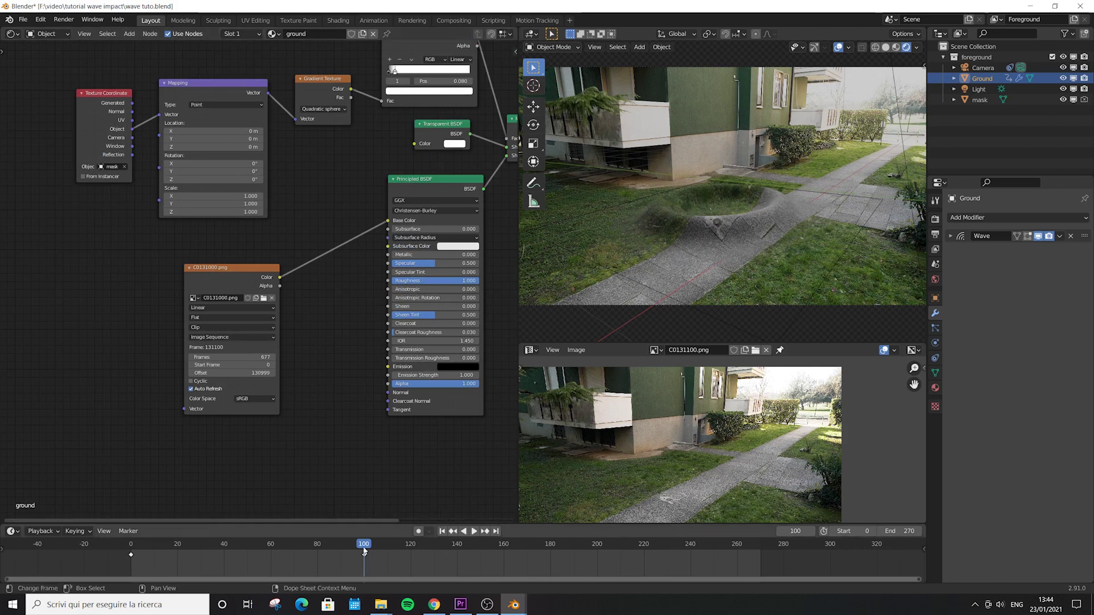
- Insert a keyframe at frame 100, then play and scrub the footage-textured ground
key("i")
key("space")
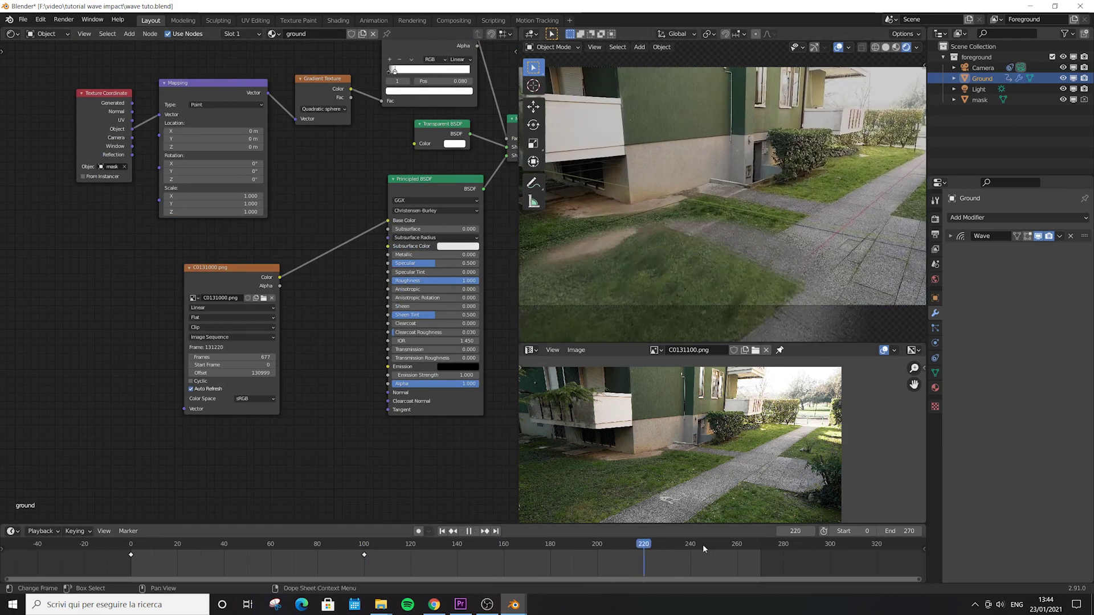
left_click_drag(703, 545, 205, 564)
key("Escape")
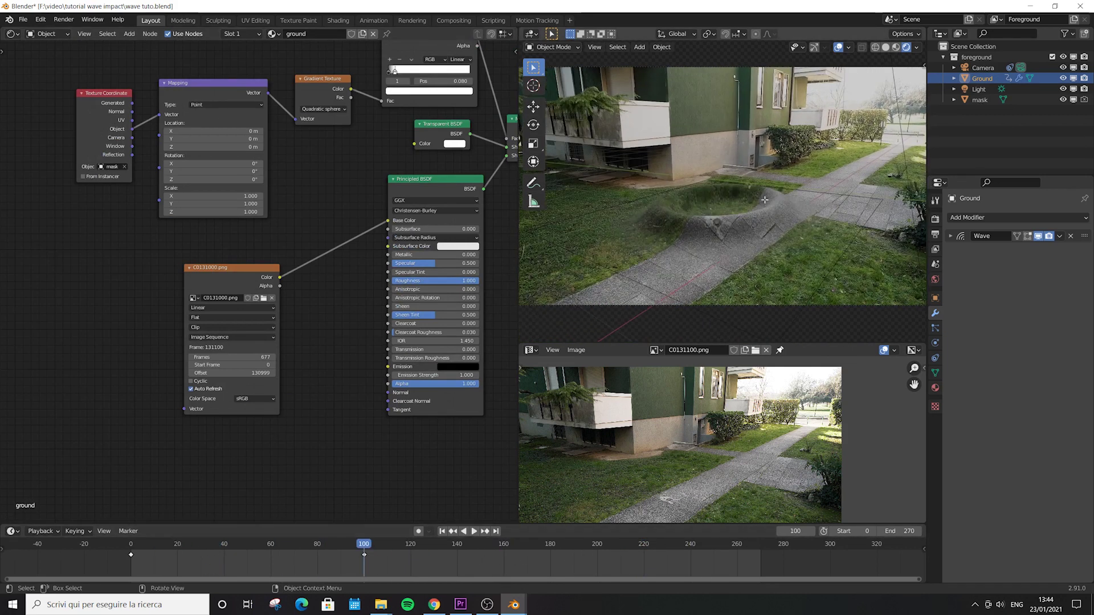
- Check the ground's UVs in Edit Mode, then replay the animation up to frame 227
key("Tab")
scroll(680, 485, "down", 3)
scroll(680, 485, "up", 1)
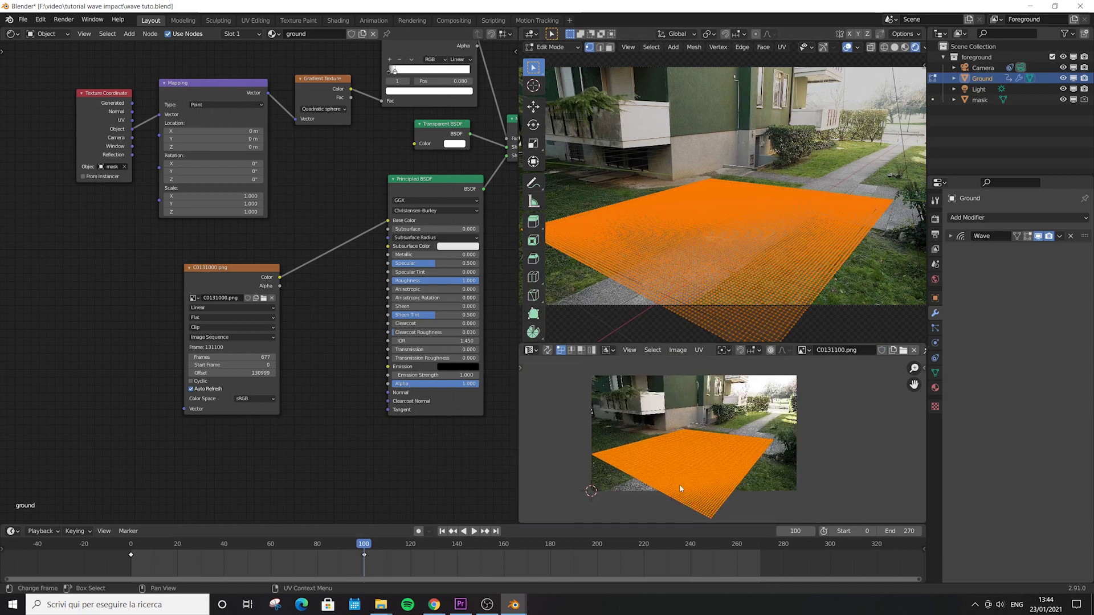
key("Tab")
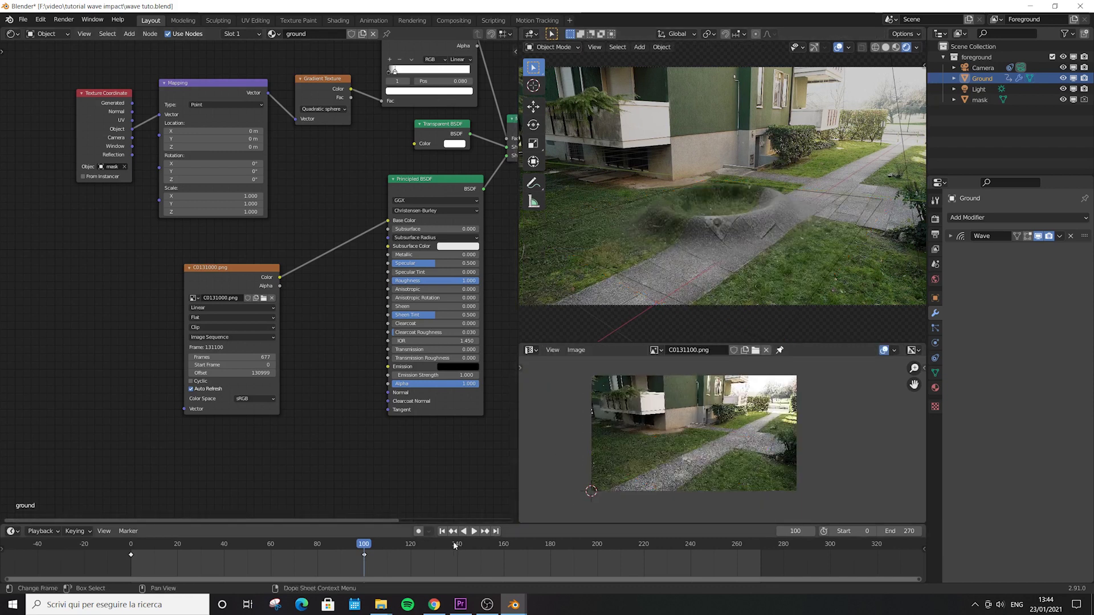
key("space")
left_click(661, 559)
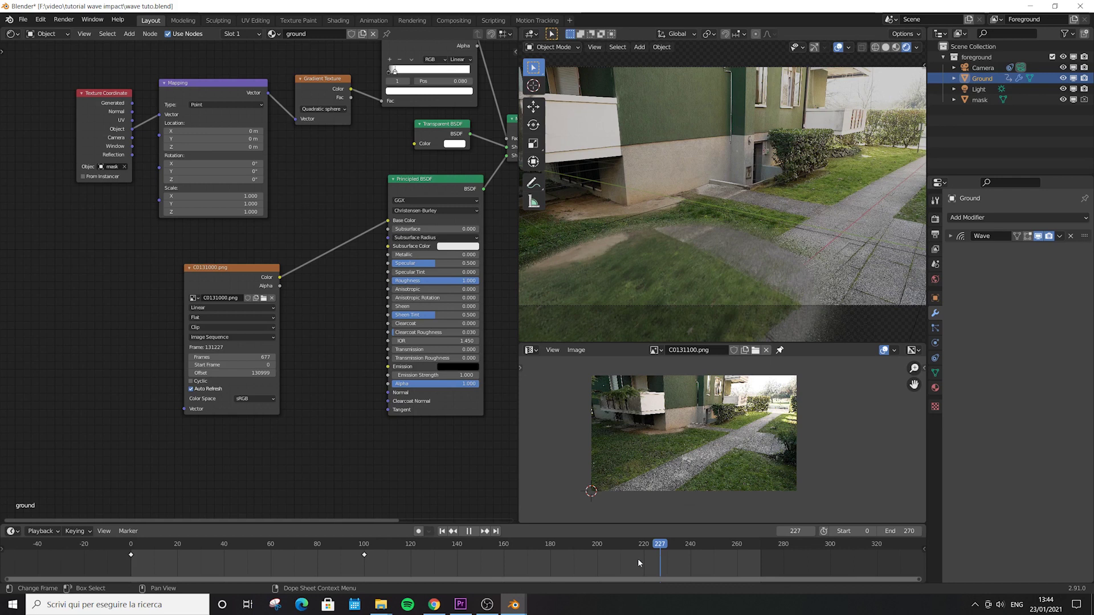
key("Escape")
- Add a UV Project modifier to the ground and move it above the Wave modifier
left_click(987, 217)
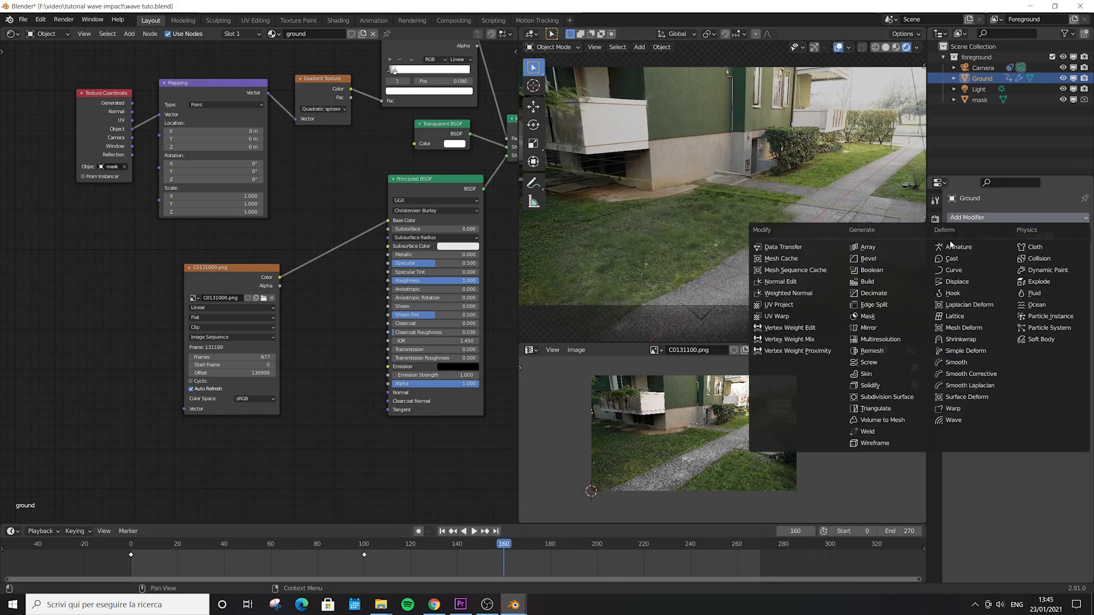
left_click(790, 305)
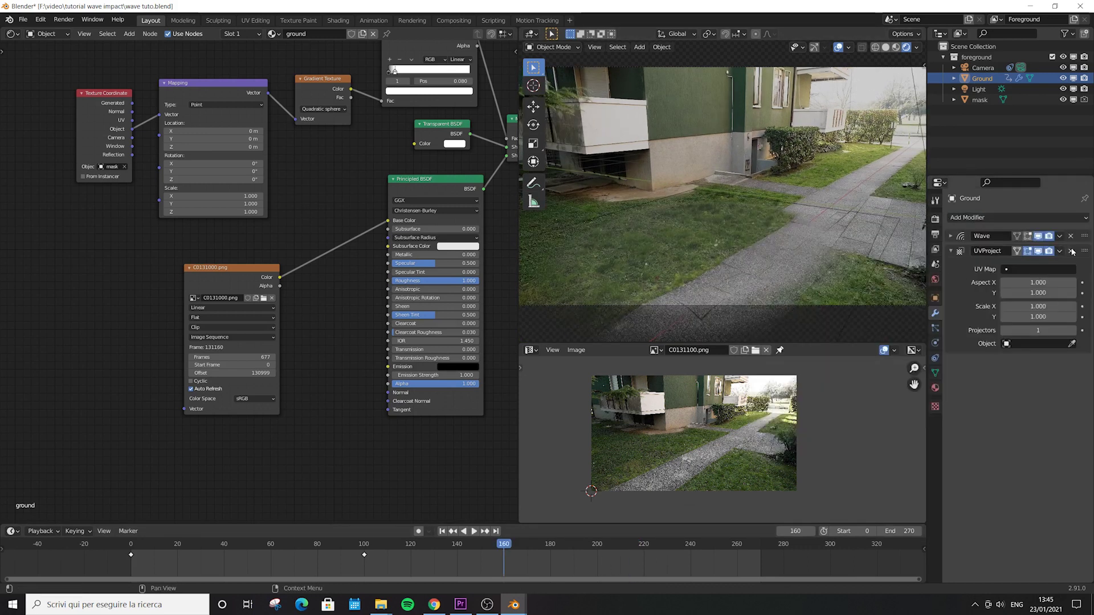
left_click_drag(1085, 253, 1085, 235)
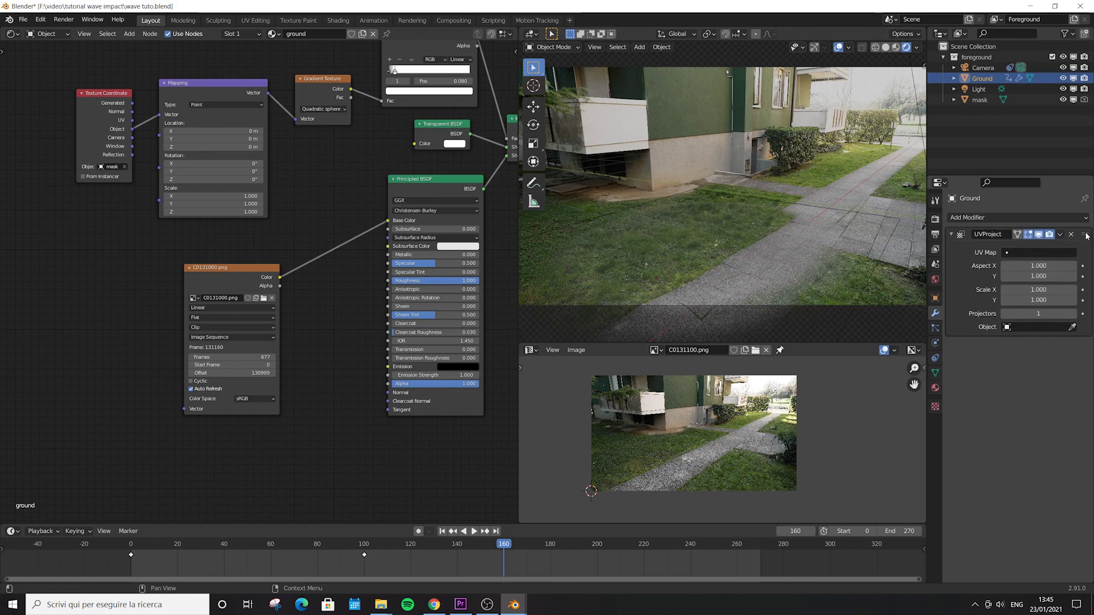
- Set the UV Project object to Camera and Aspect X to 1.778, then play to check
left_click(1038, 328)
left_click(1021, 344)
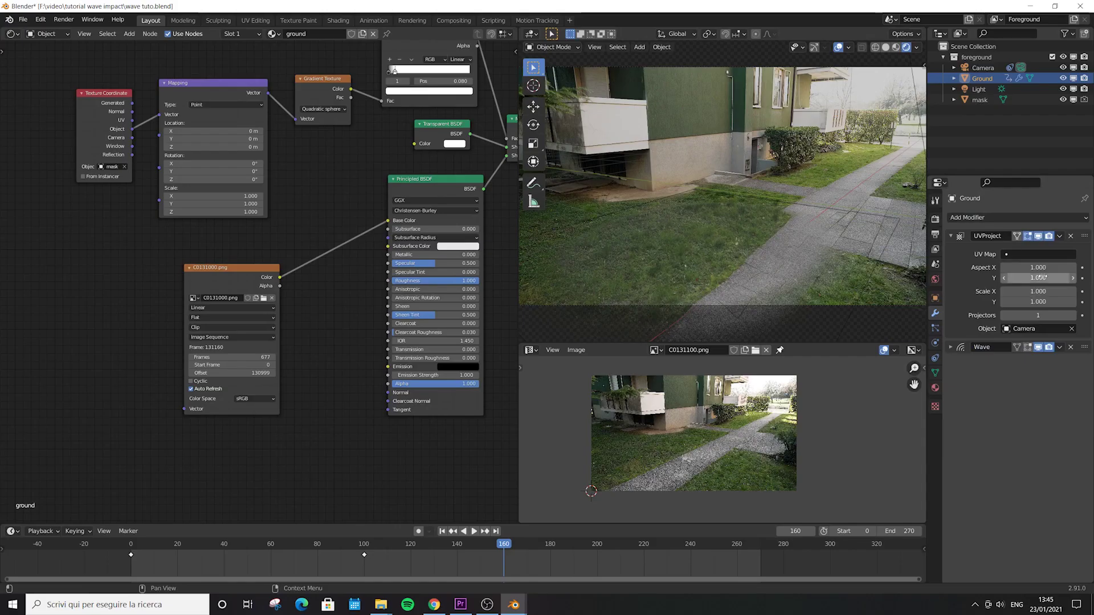
key("BackSpace")
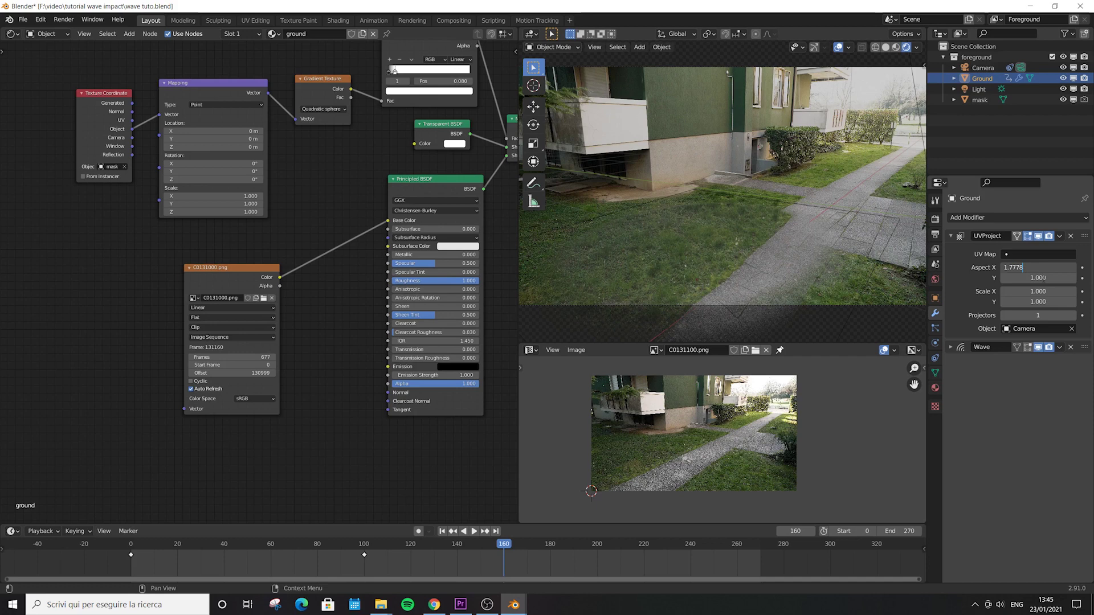
key("Return")
key("space")
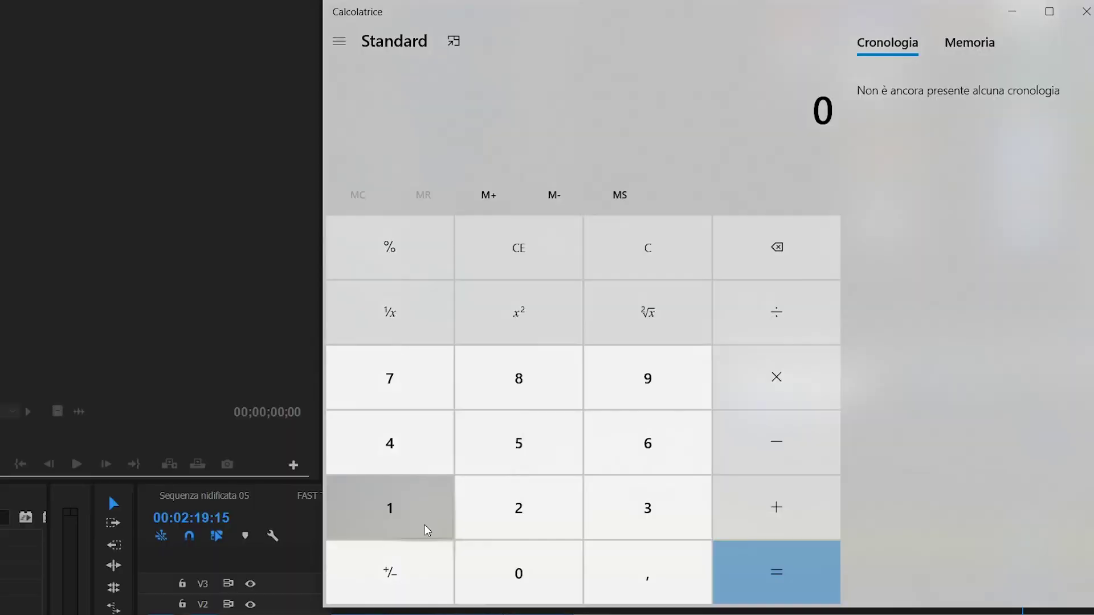
- Compute 1920 ÷ 1080 in Calculator to confirm the 1.778 aspect ratio
left_click(424, 527)
type("920 ÷")
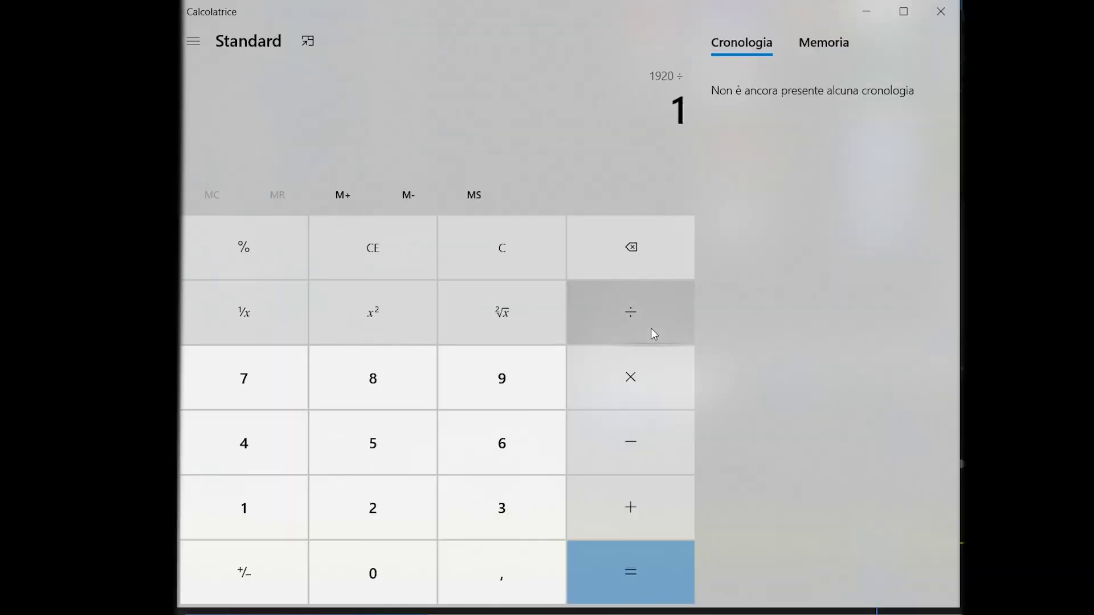
type("080")
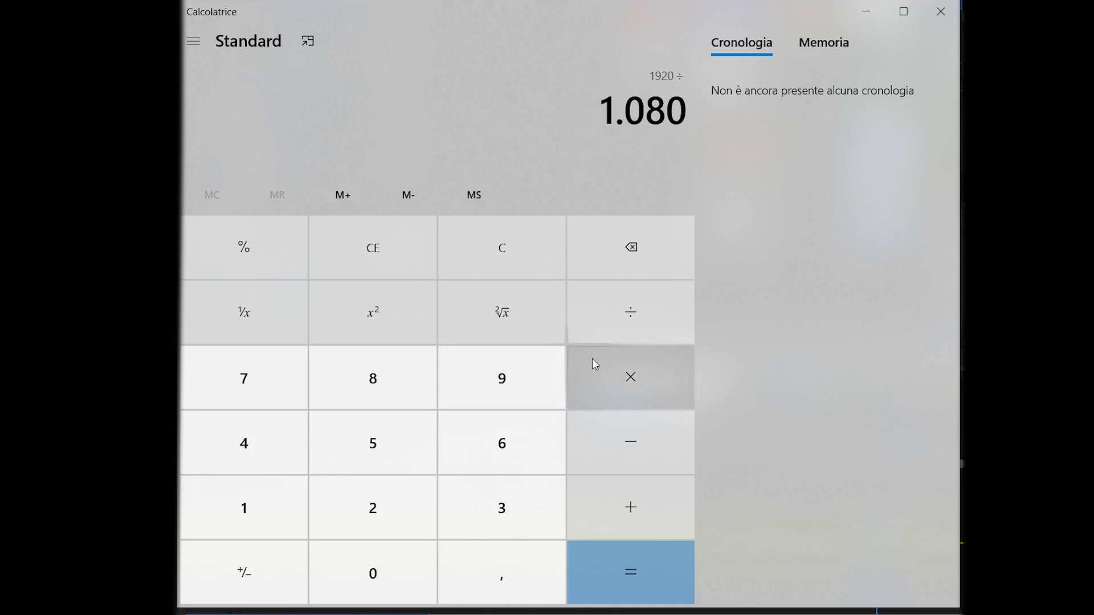
left_click(637, 564)
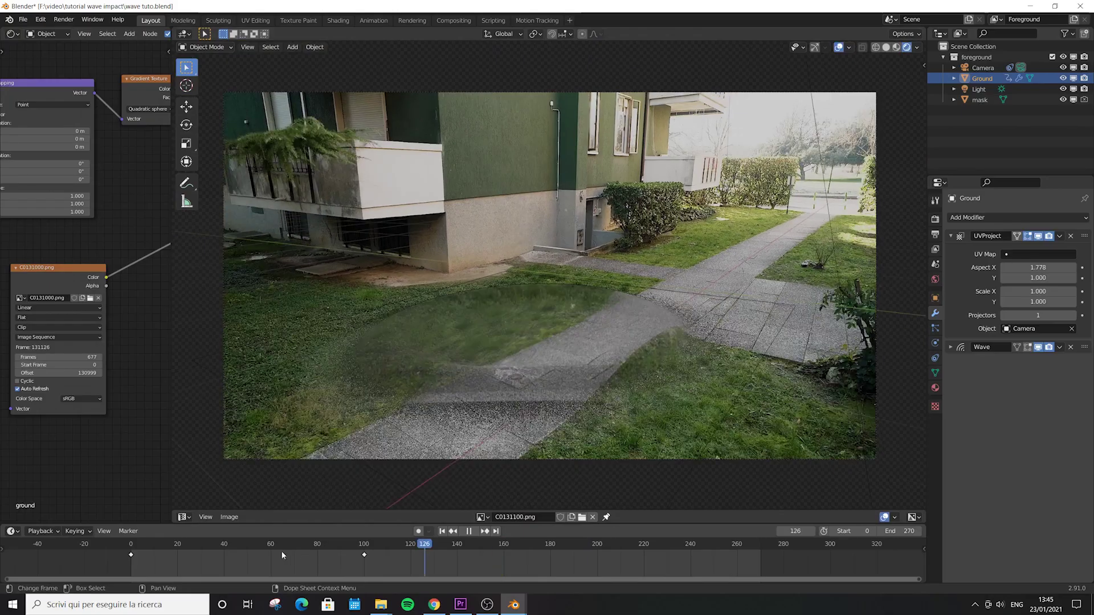
left_click_drag(282, 552, 179, 560)
- Play and stop the wave animation, then orbit the view to see the camera from outside
key("space")
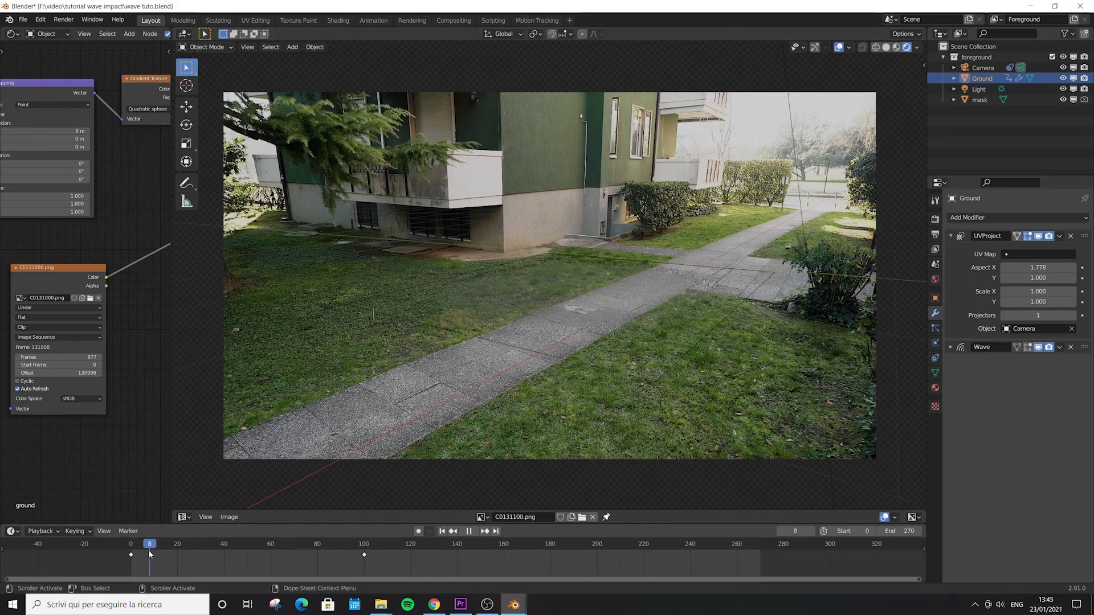
key("space")
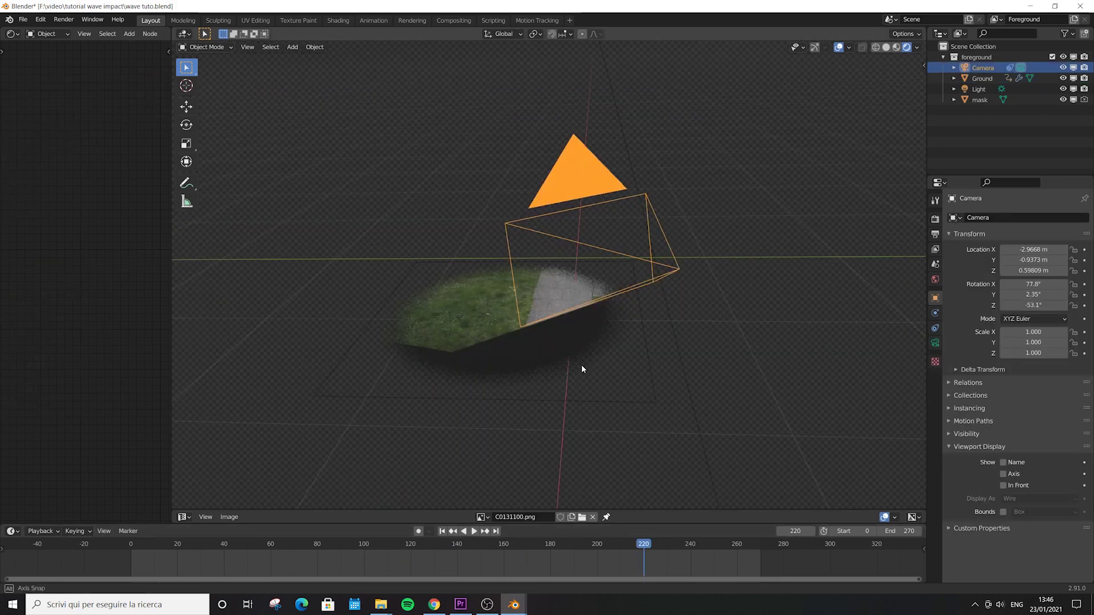
middle_click_drag(581, 365, 590, 406)
- Replay the animation and scrub through frames around 202 to inspect the projected ground
key("shift+Left")
key("space")
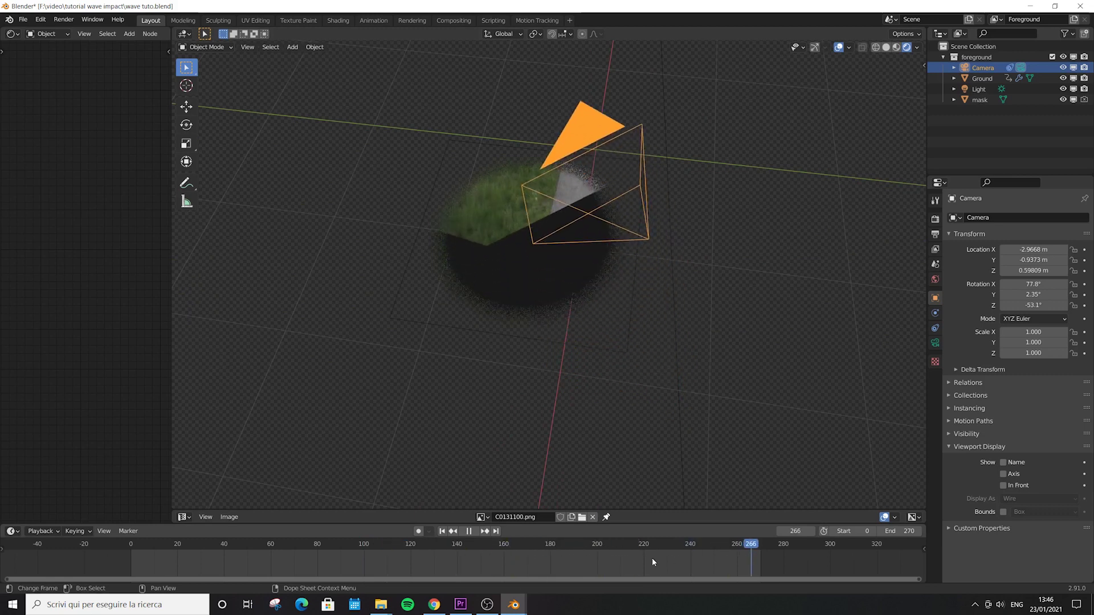
left_click_drag(443, 575, 401, 576)
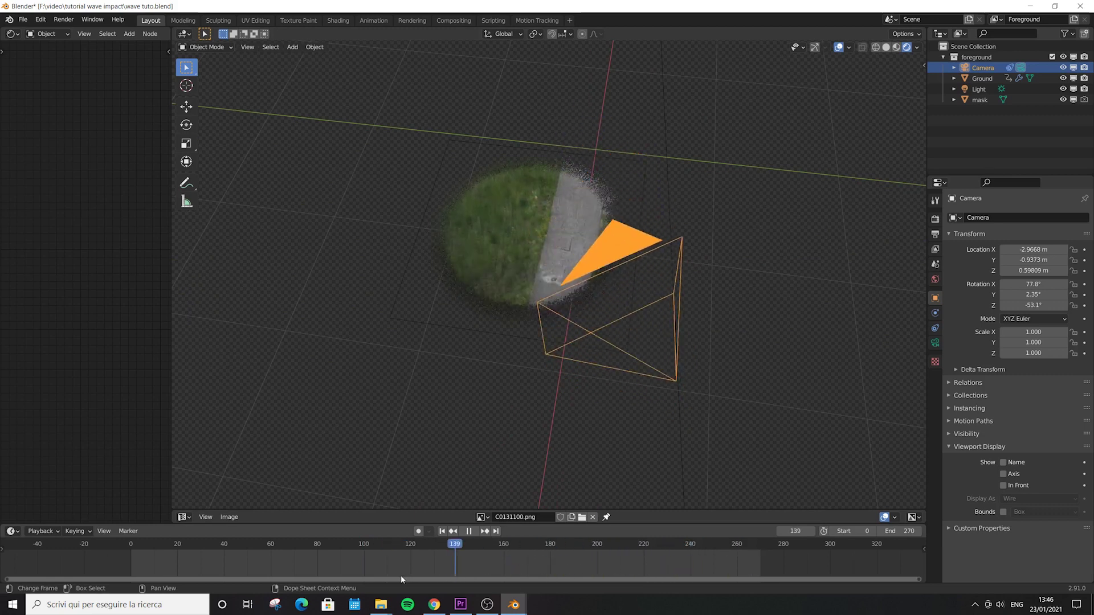
left_click(601, 561)
scroll(541, 201, "up", 3)
key("space")
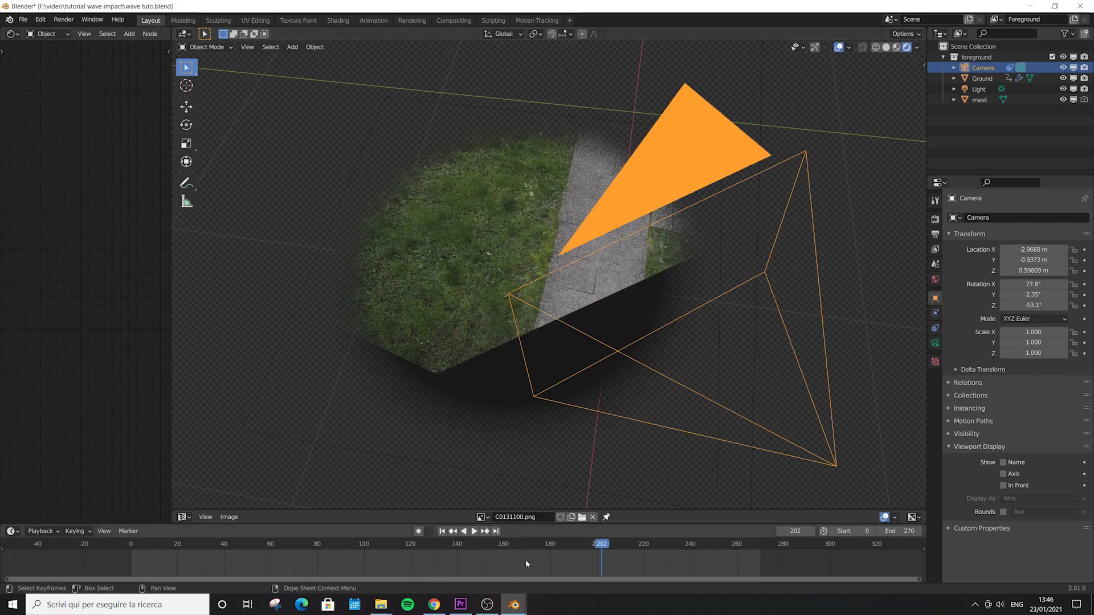
left_click_drag(587, 555, 618, 545)
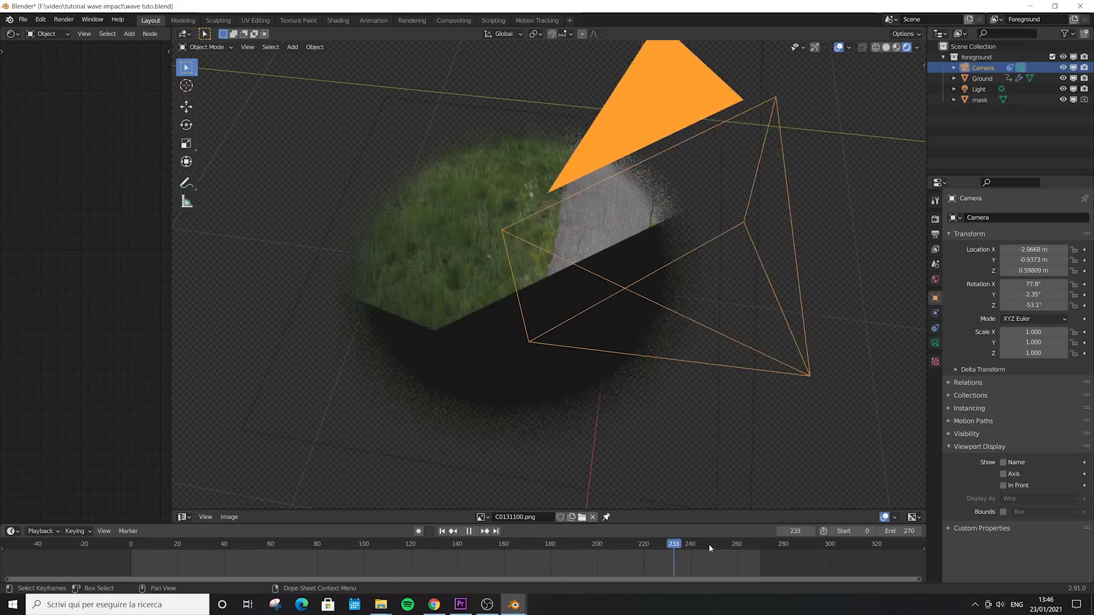
- Render a test frame with F12, close it, move to frame 251, and widen the node editor
key("F12")
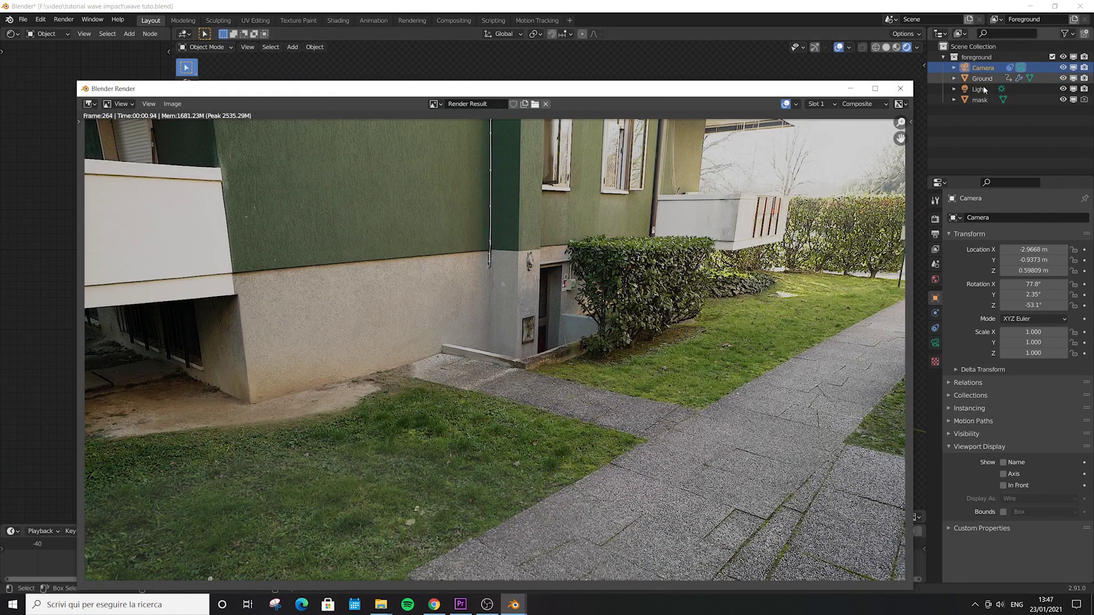
left_click(901, 89)
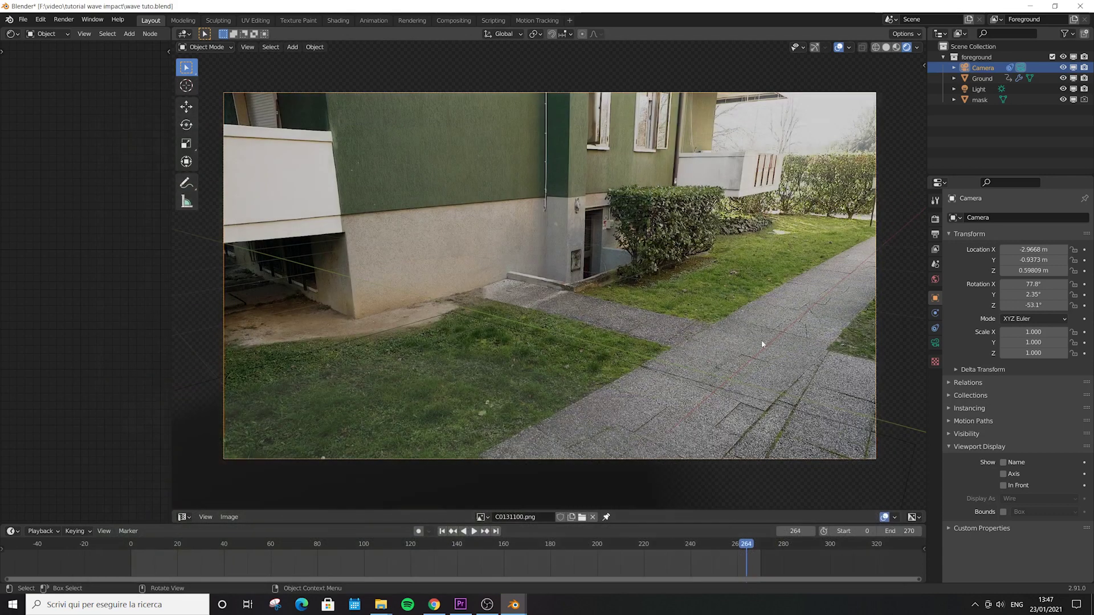
left_click_drag(701, 546, 461, 547)
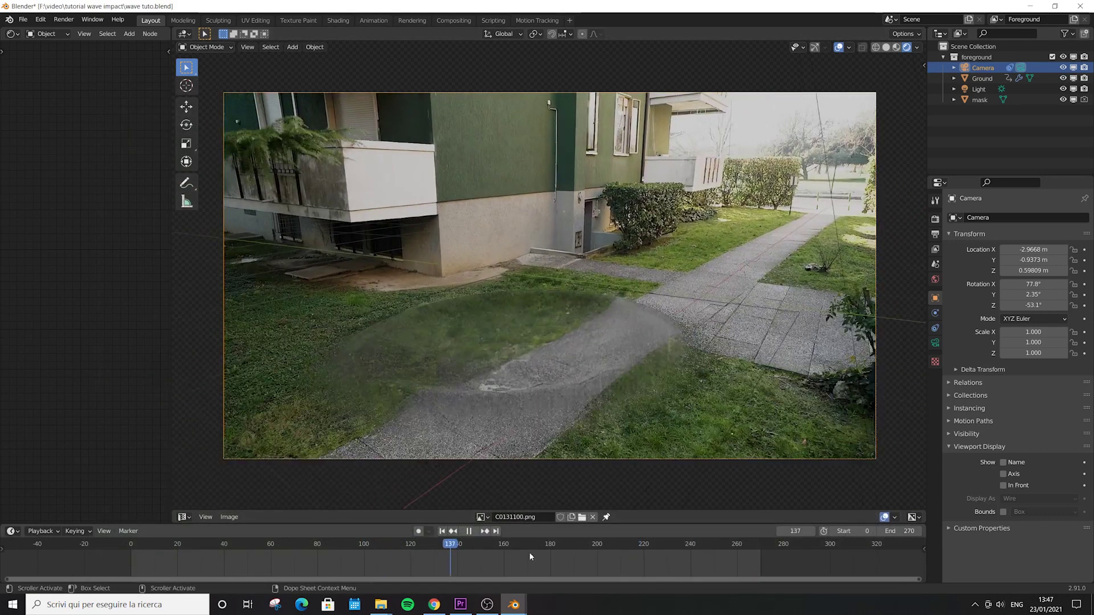
key("space")
left_click(716, 545)
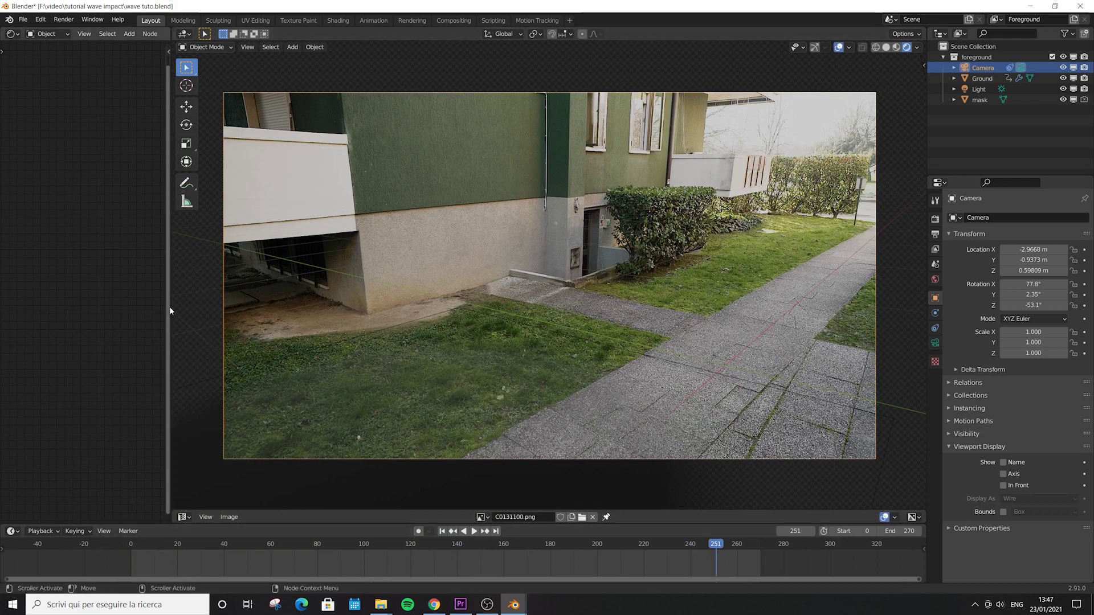
left_click_drag(171, 307, 429, 308)
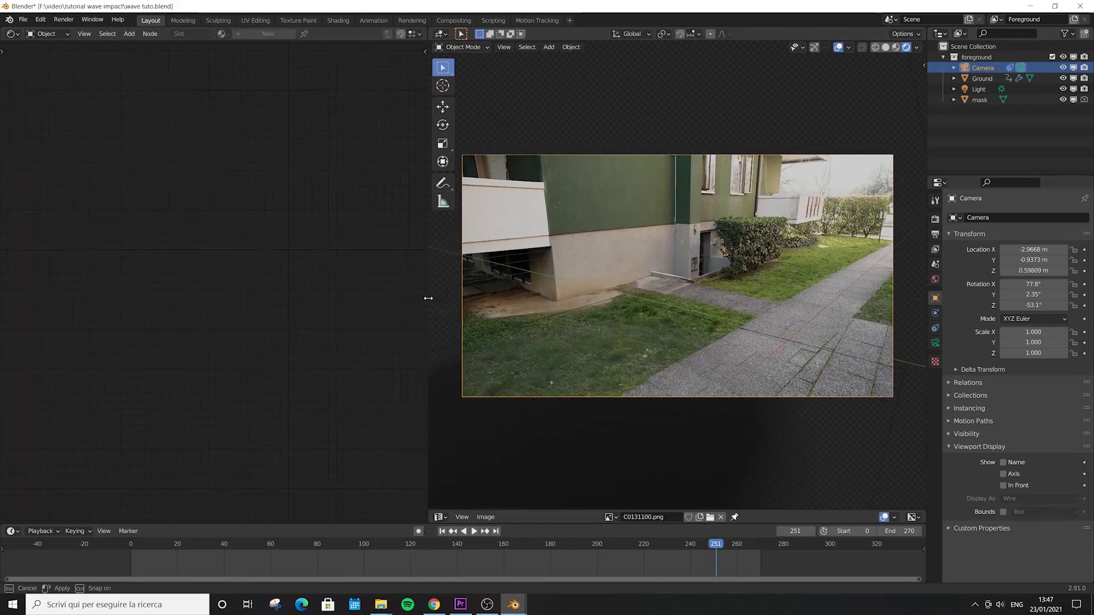
- Select Ground, zoom into its image node, and switch Source to Movie and back to Image Sequence
left_click(666, 362)
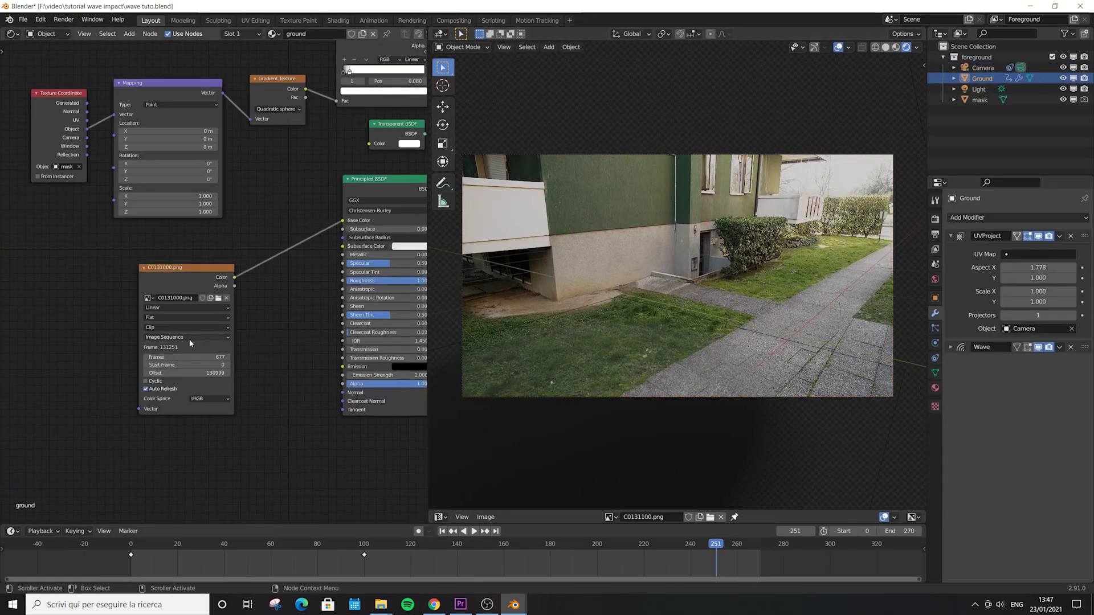
scroll(218, 347, "up", 4)
left_click(257, 358)
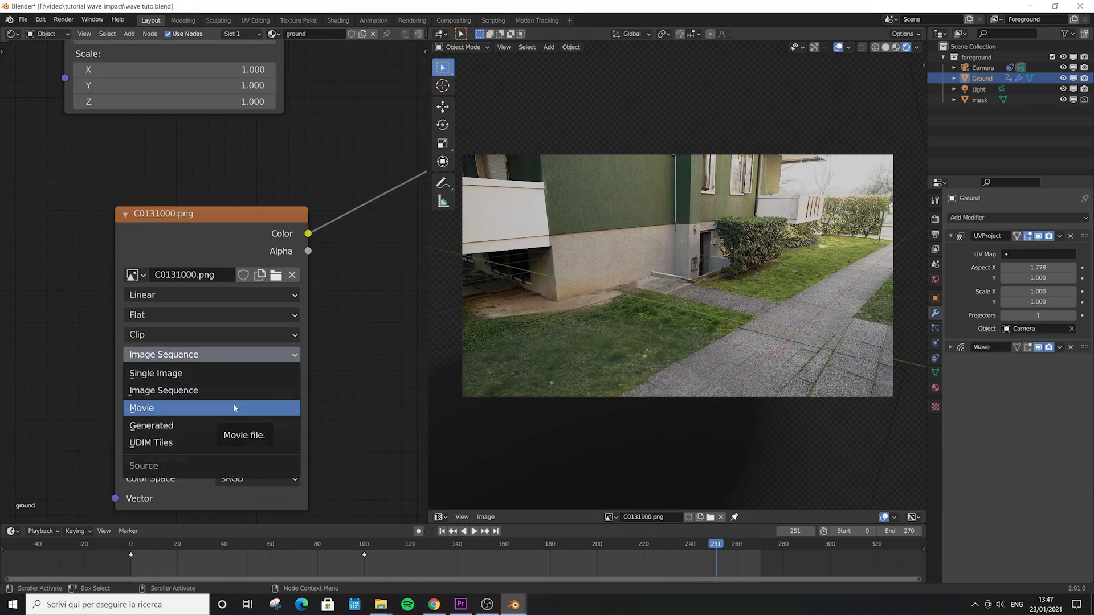
left_click(234, 408)
left_click(237, 355)
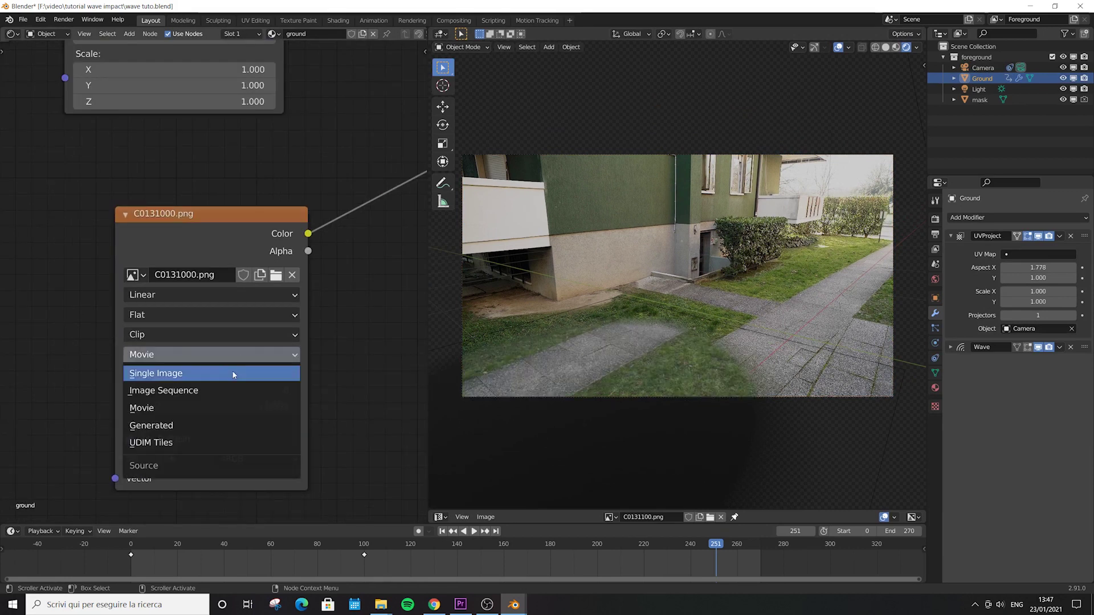
left_click(221, 385)
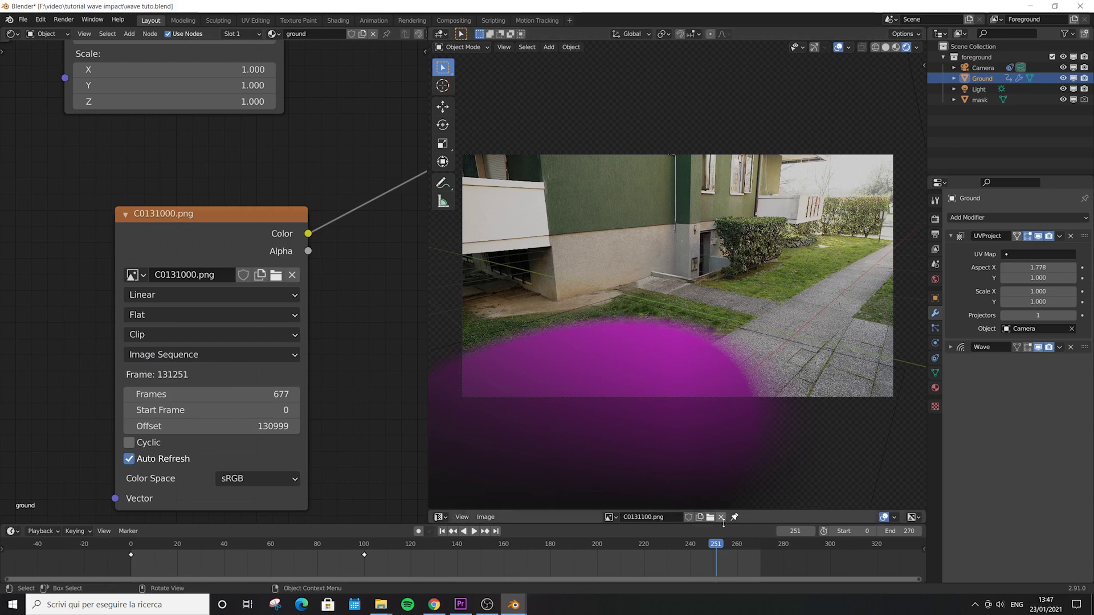
- Check the projected footage at frames 249, 150 and 26
left_click_drag(716, 546, 711, 545)
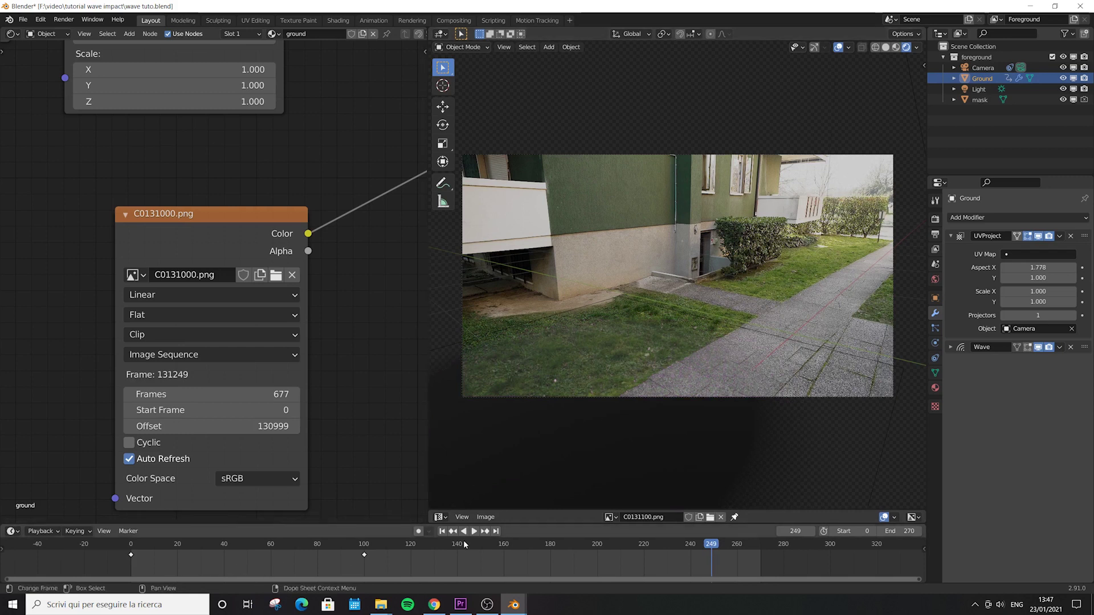
left_click_drag(463, 546, 481, 546)
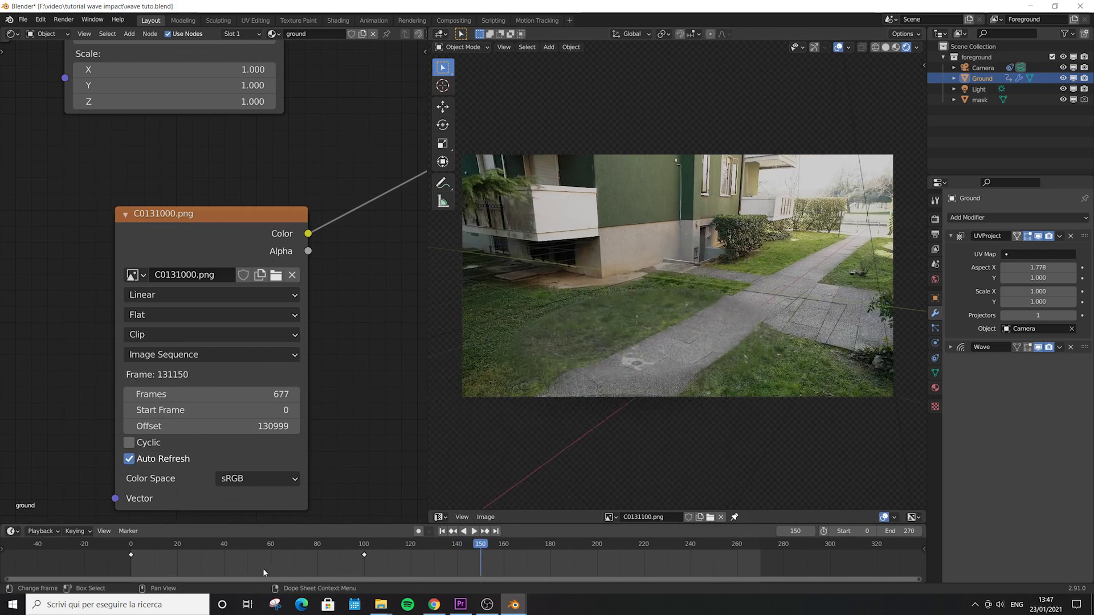
left_click(192, 547)
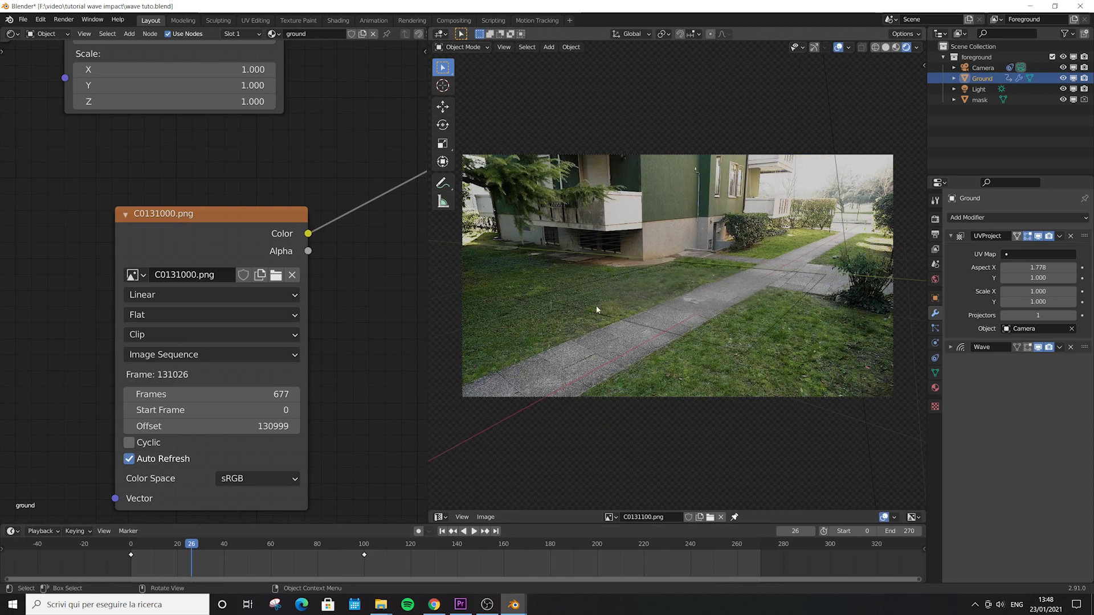